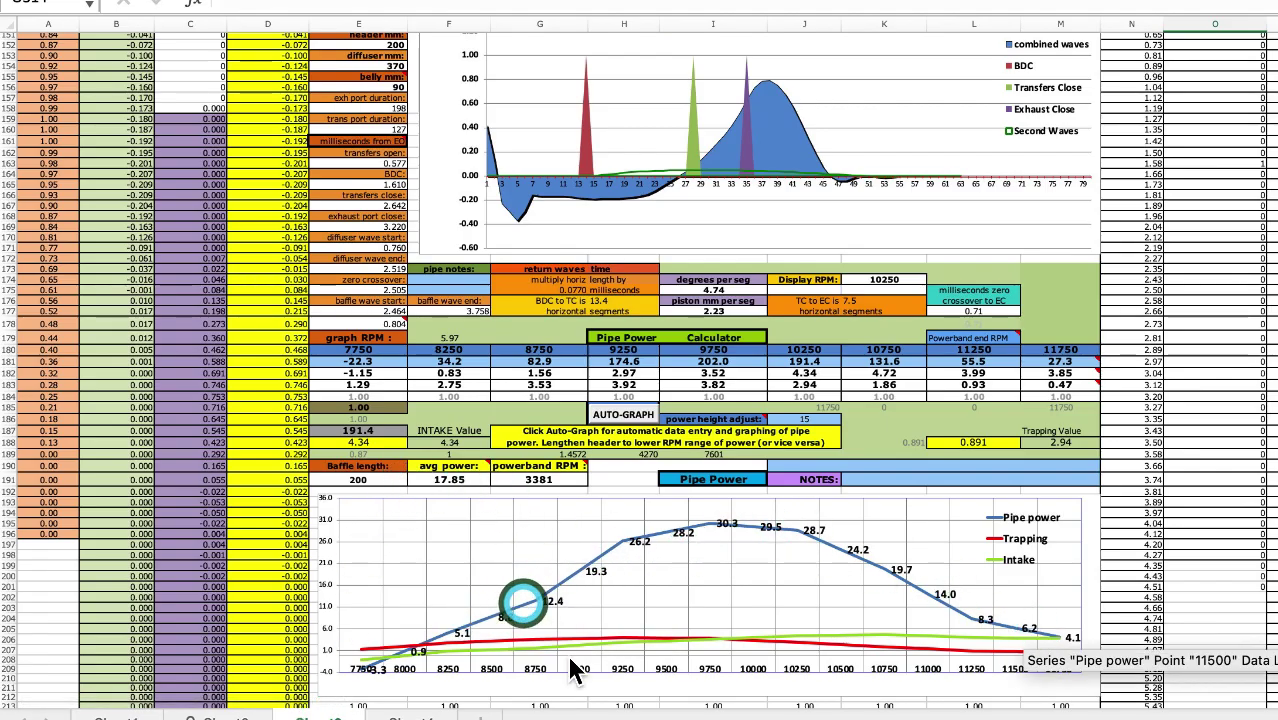
# - Scroll past the Pipe Power chart to the Gear RPM Range Calculator and torque/horsepower rows
pyautogui.scroll(-4, 950, 615)
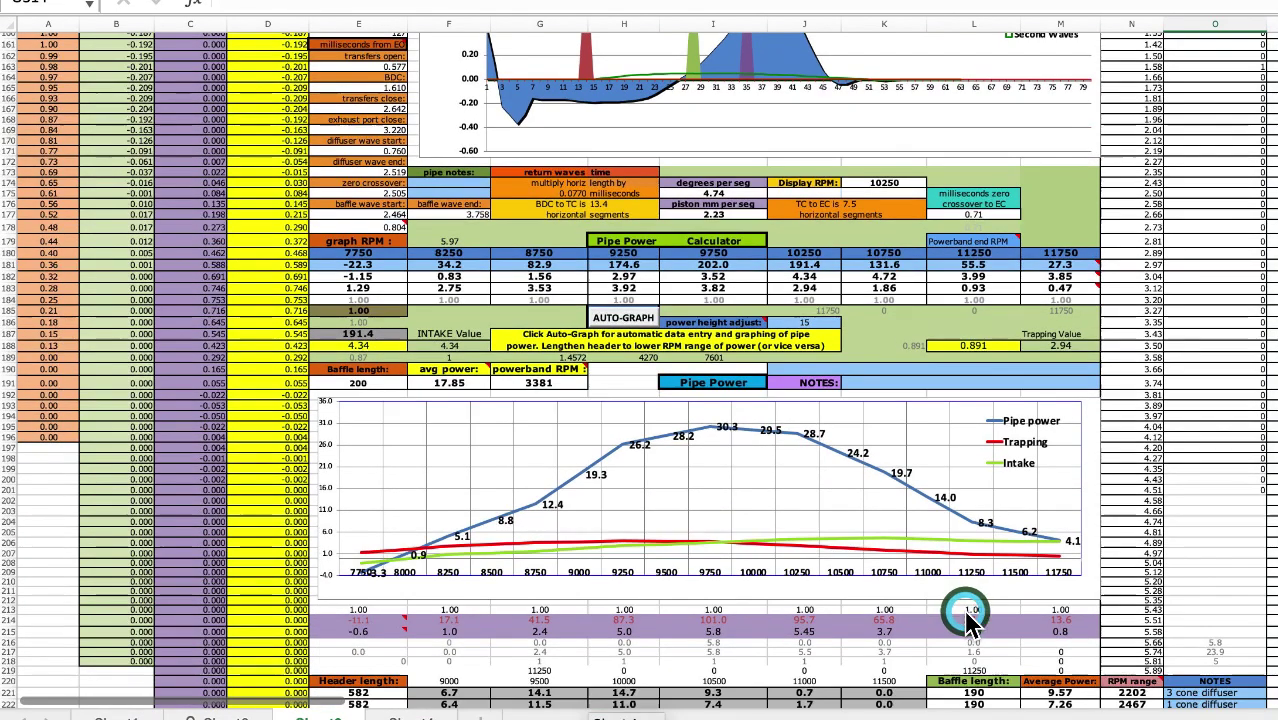
pyautogui.scroll(-8, 978, 597)
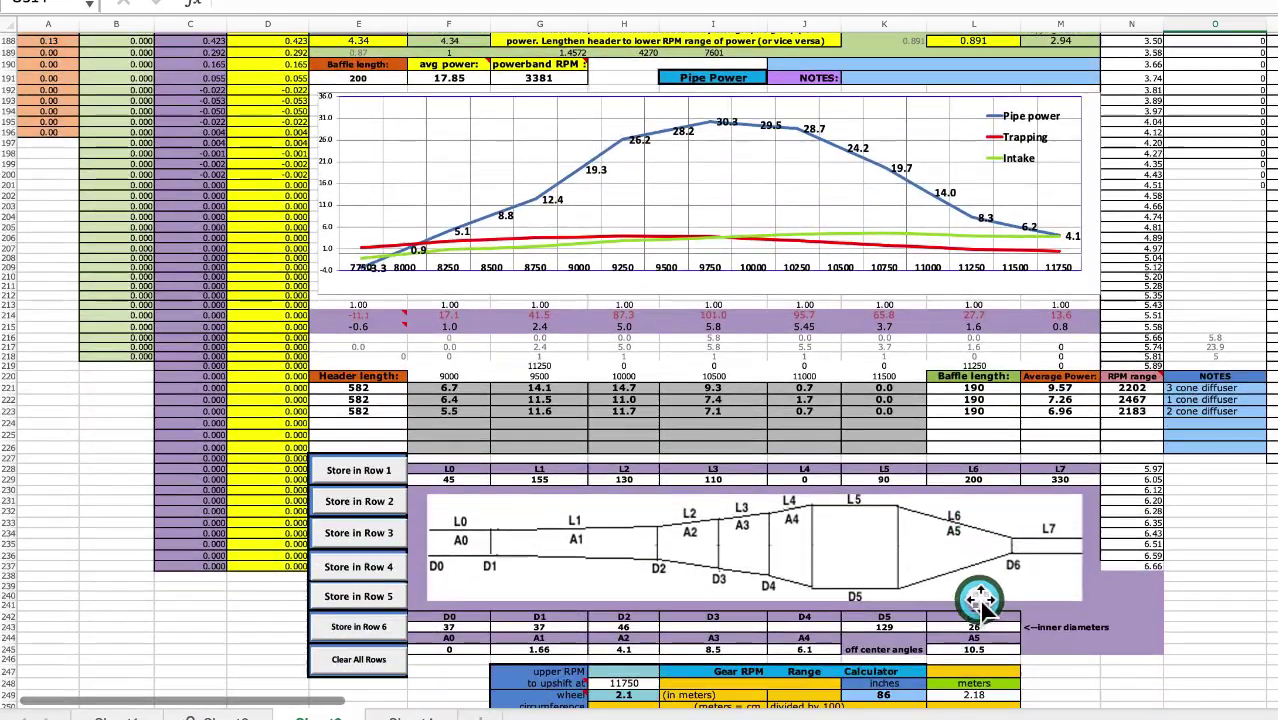
pyautogui.scroll(-20, 988, 598)
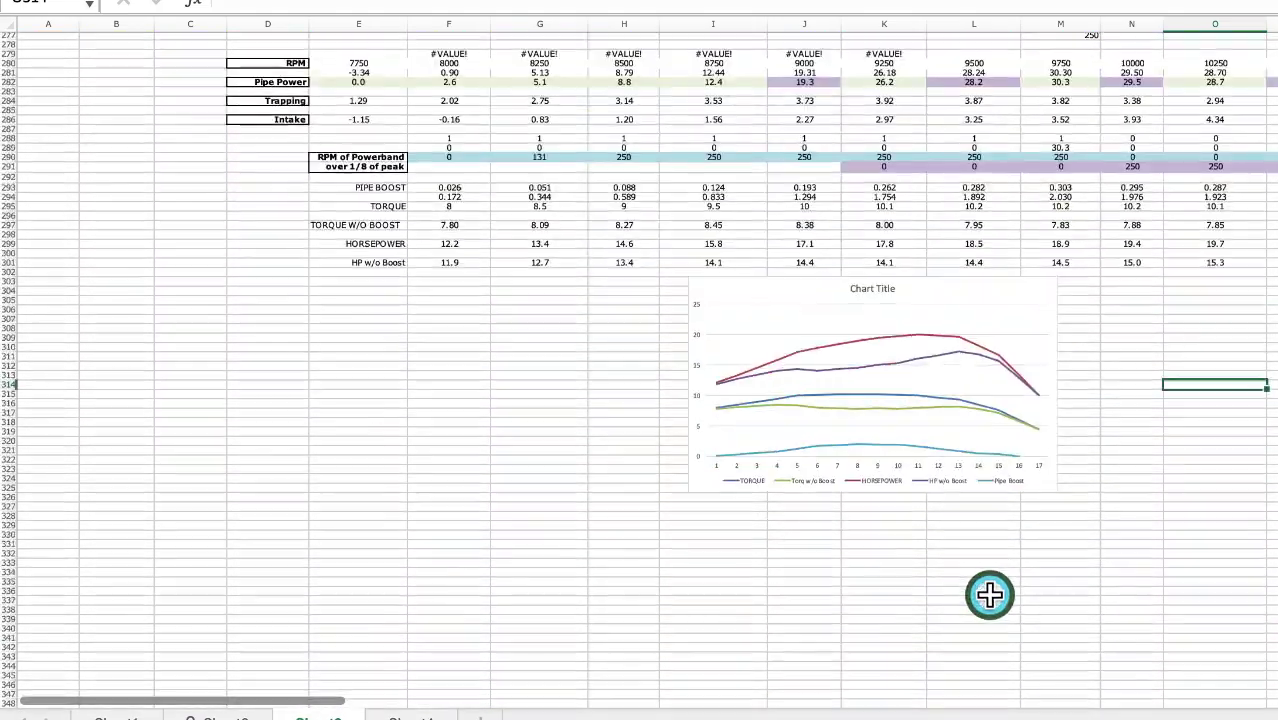
pyautogui.scroll(-5, 989, 595)
# - Select the torque and horsepower chart and read values along its lines
pyautogui.click(1048, 600)
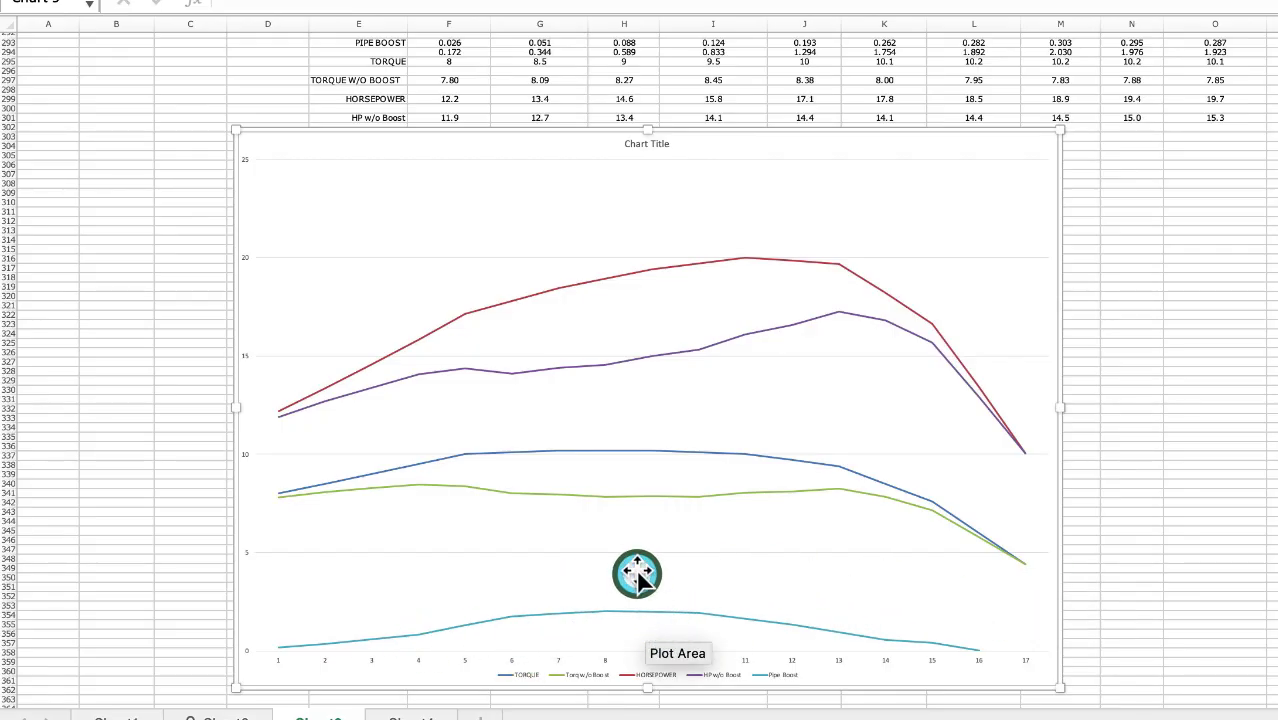
pyautogui.moveTo(543, 490)
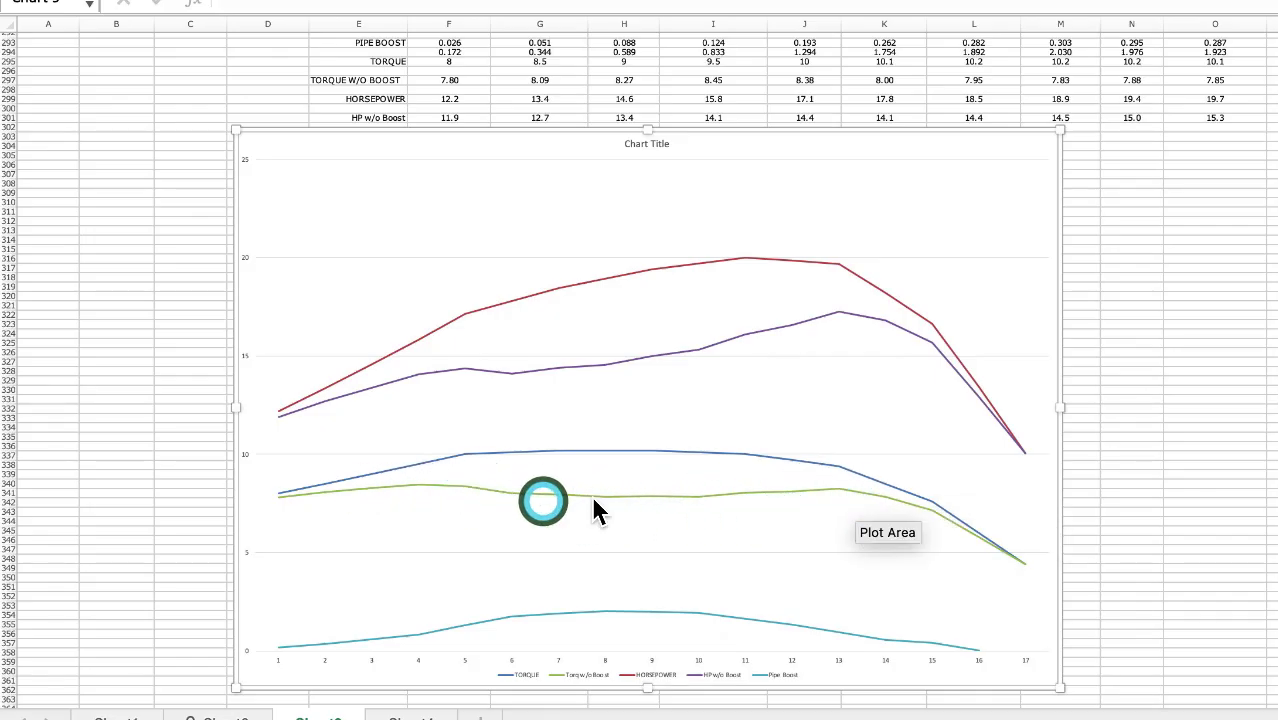
pyautogui.moveTo(777, 495)
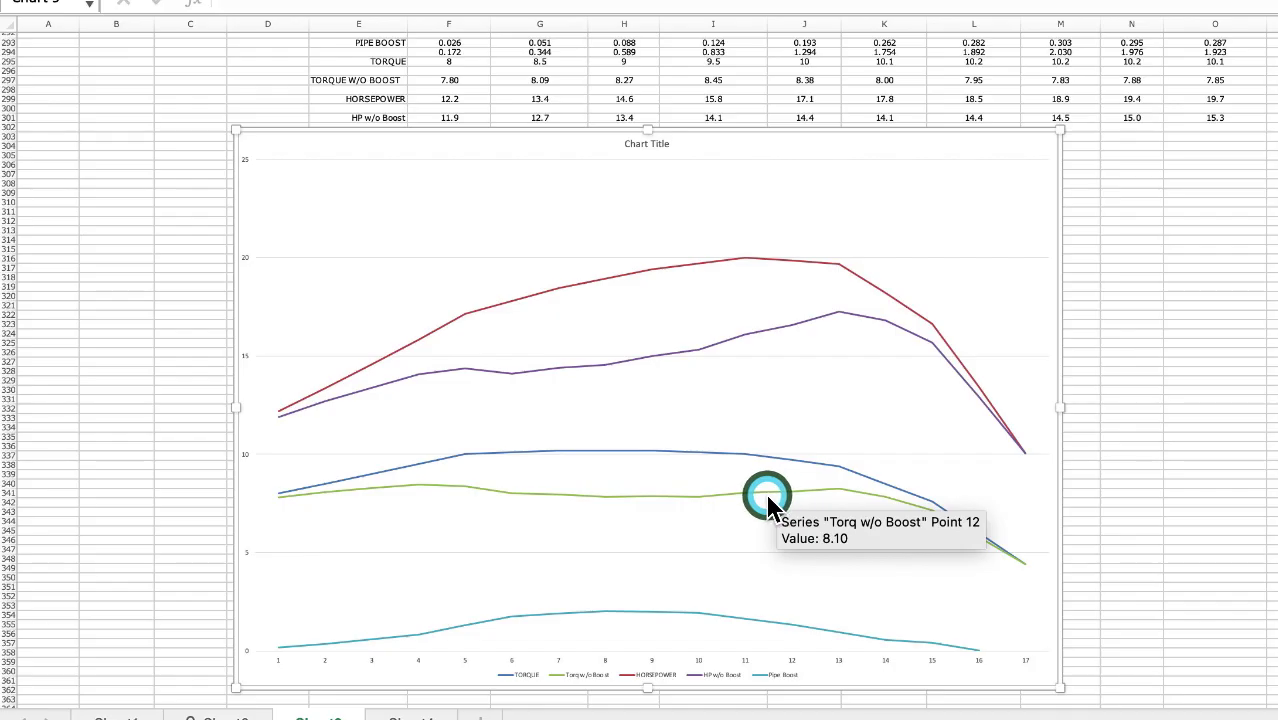
pyautogui.moveTo(637, 497)
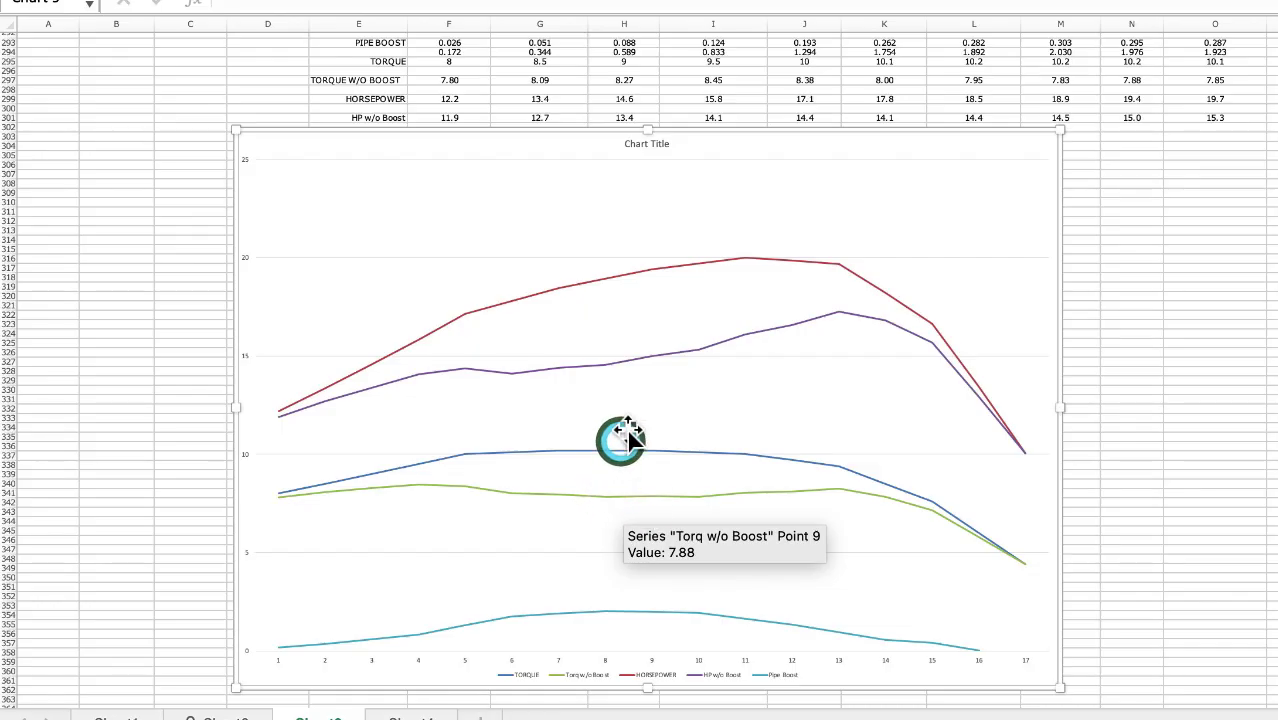
pyautogui.moveTo(676, 358)
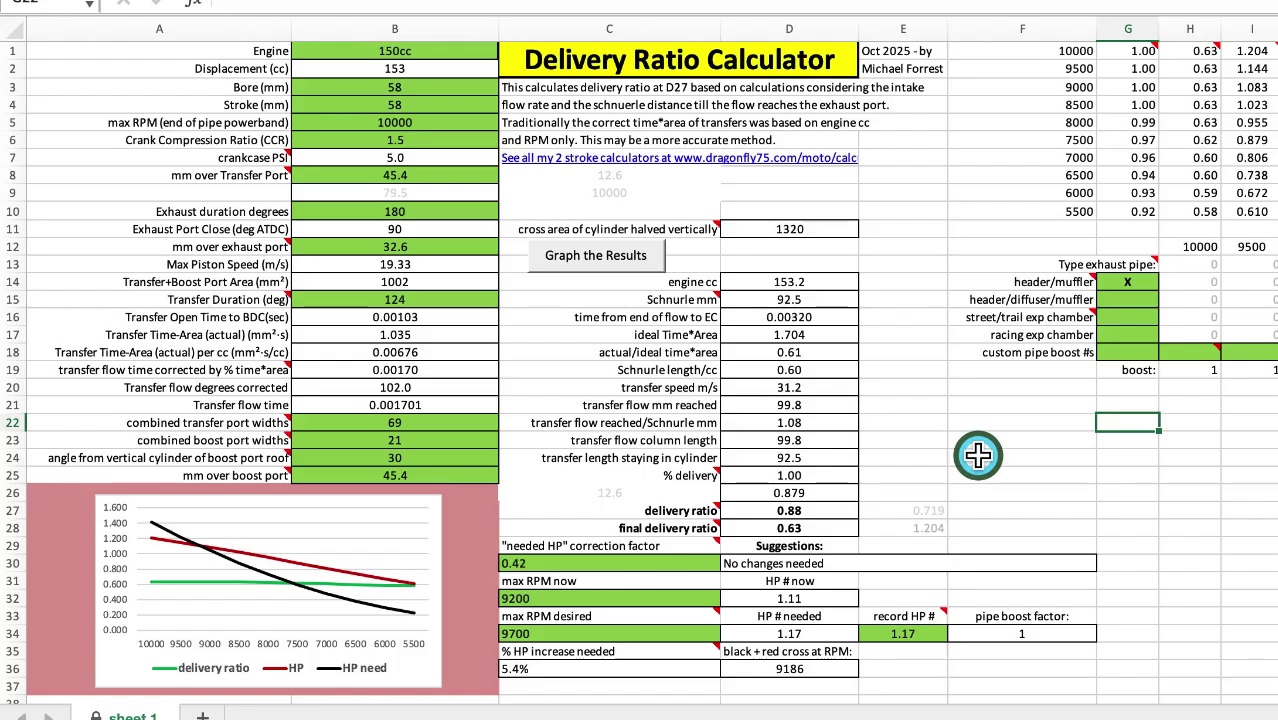
pyautogui.press('Up')
pyautogui.press('Up')
pyautogui.press('Up')
pyautogui.press('Up')
pyautogui.press('Up')
pyautogui.press('Left')
pyautogui.press('Left')
pyautogui.press('Left')
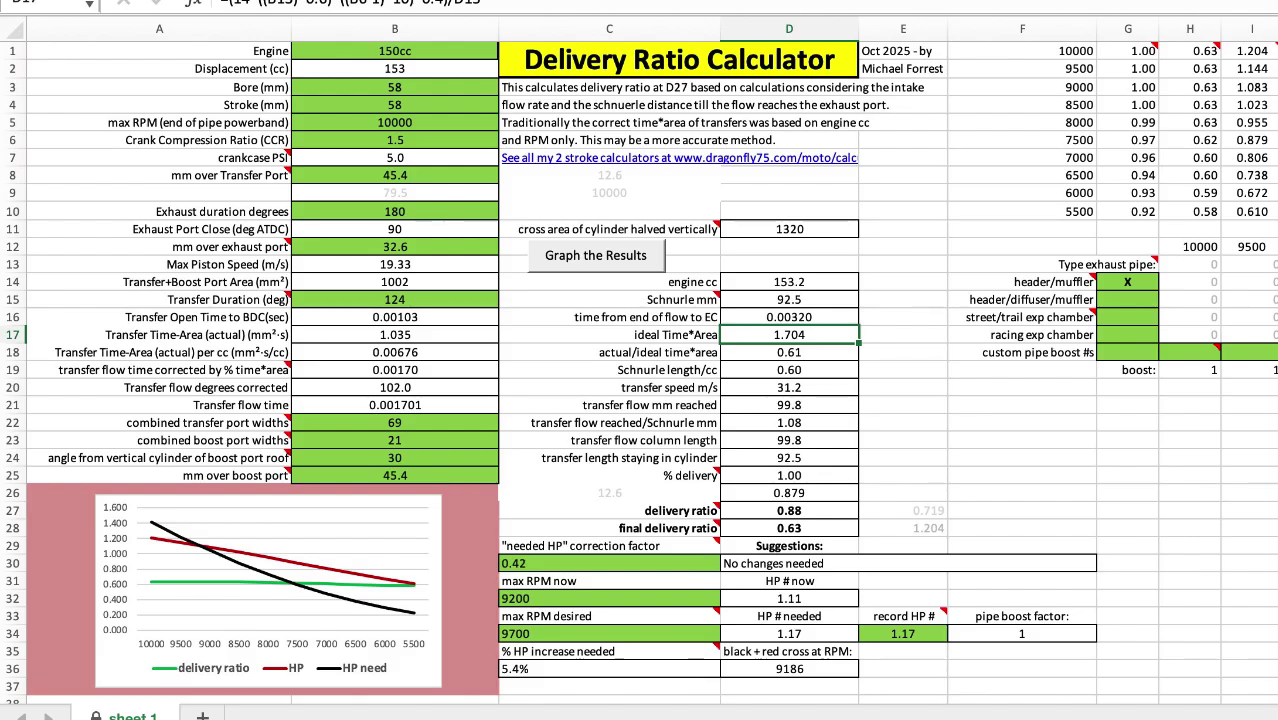
pyautogui.moveTo(152, 583)
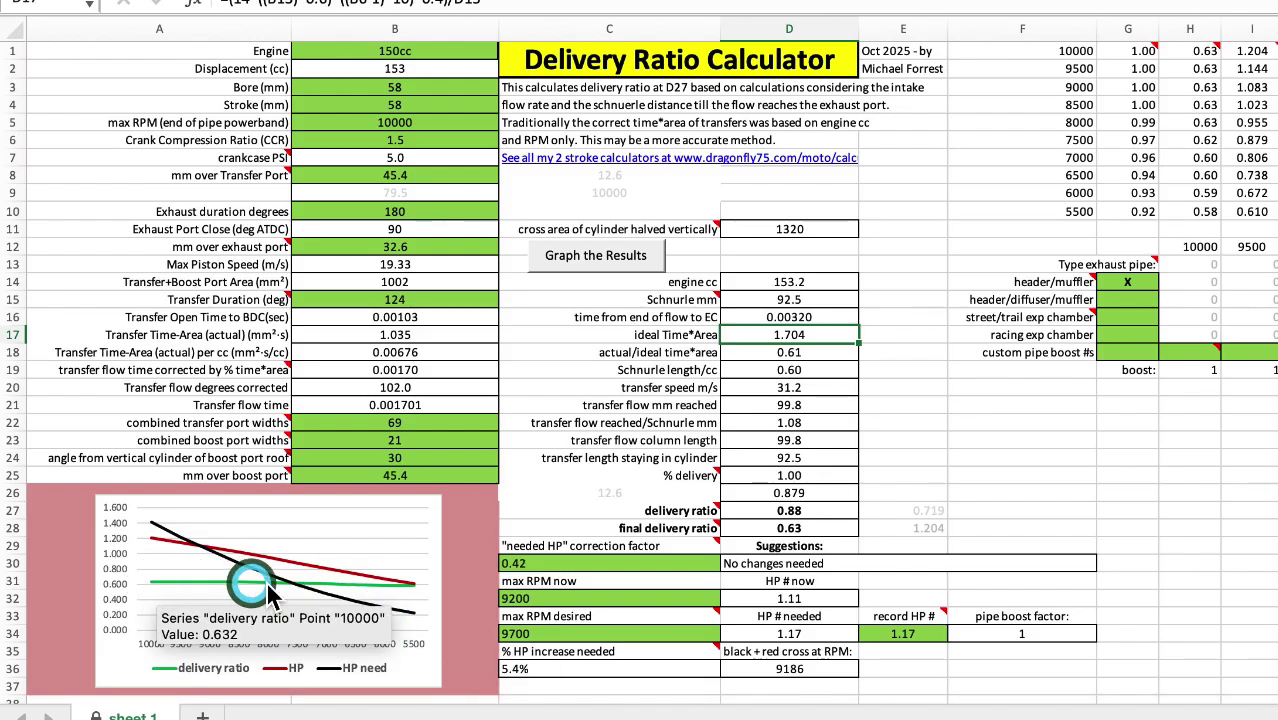
pyautogui.moveTo(402, 598)
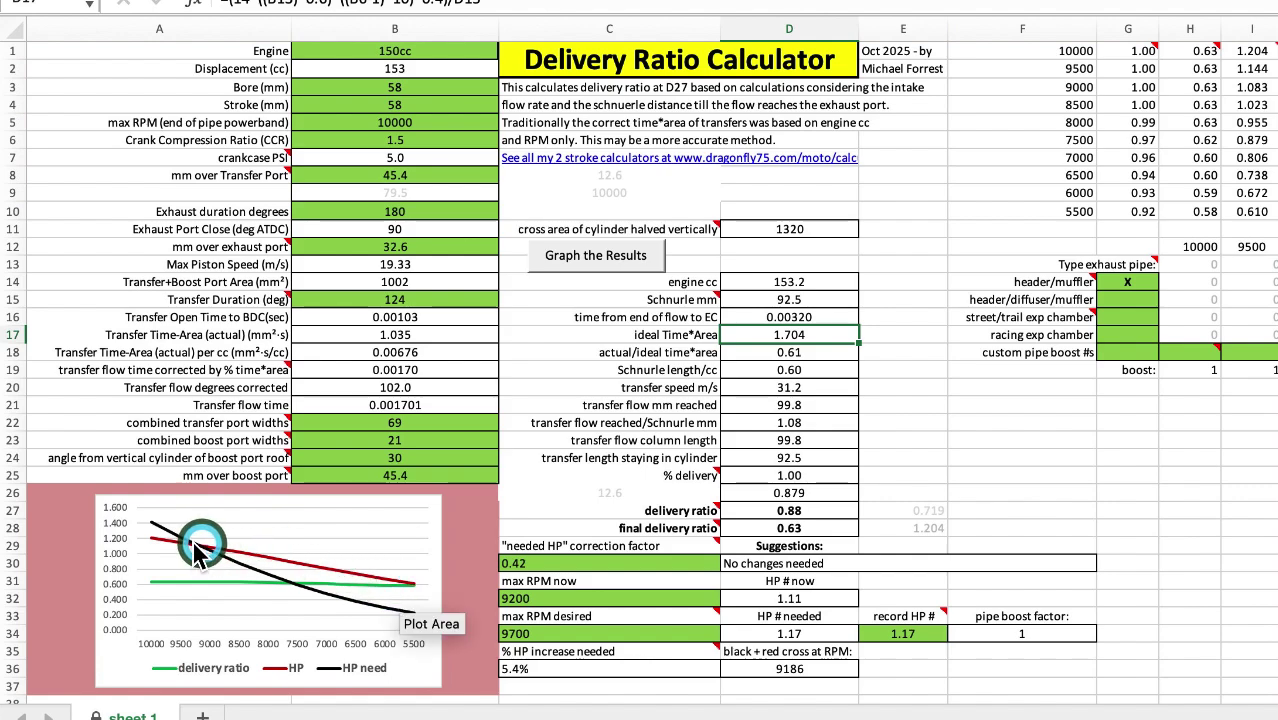
pyautogui.moveTo(163, 545)
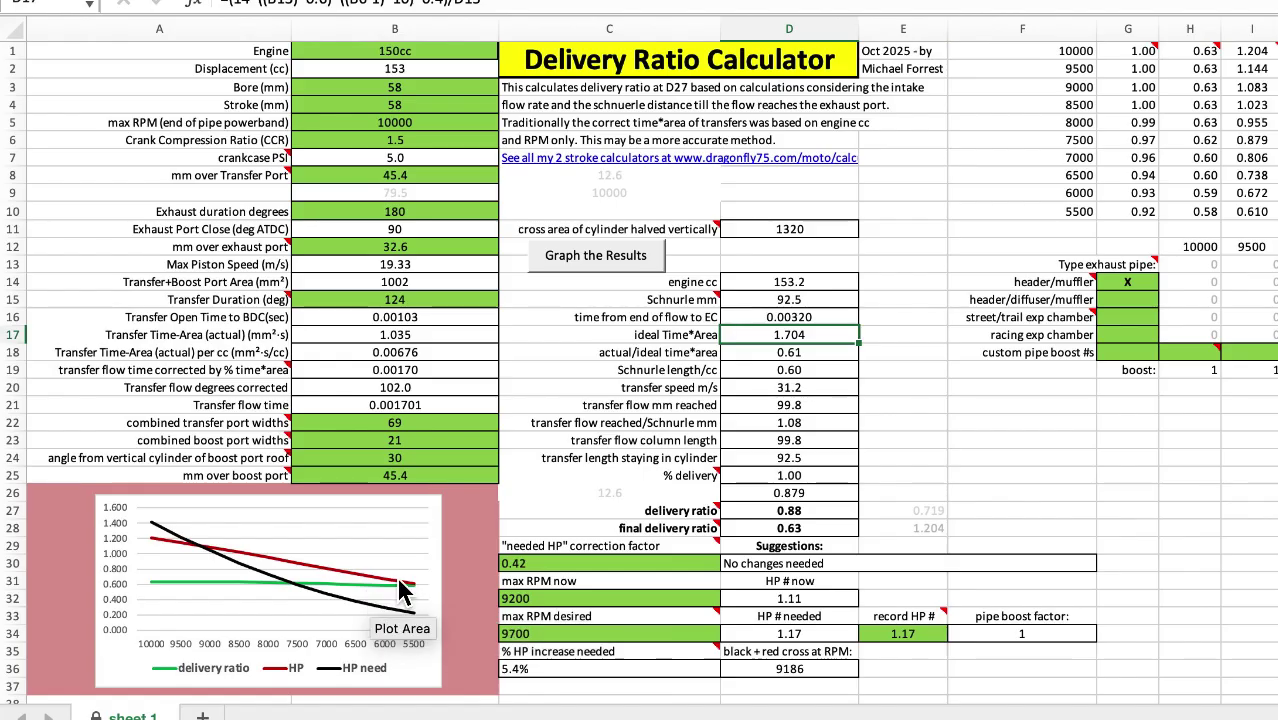
# - Clear the header/muffler x in G14 and start entering an x in G16 for street/trail expansion chamber
pyautogui.moveTo(365, 578)
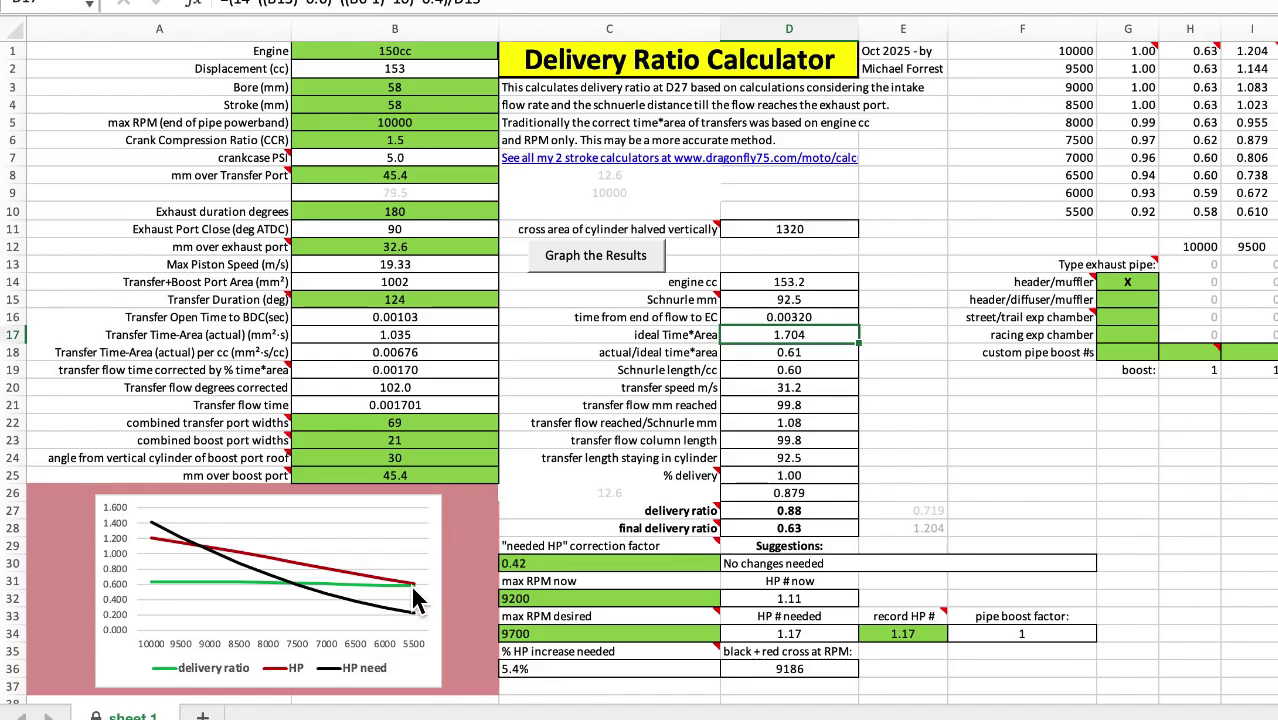
pyautogui.moveTo(290, 588)
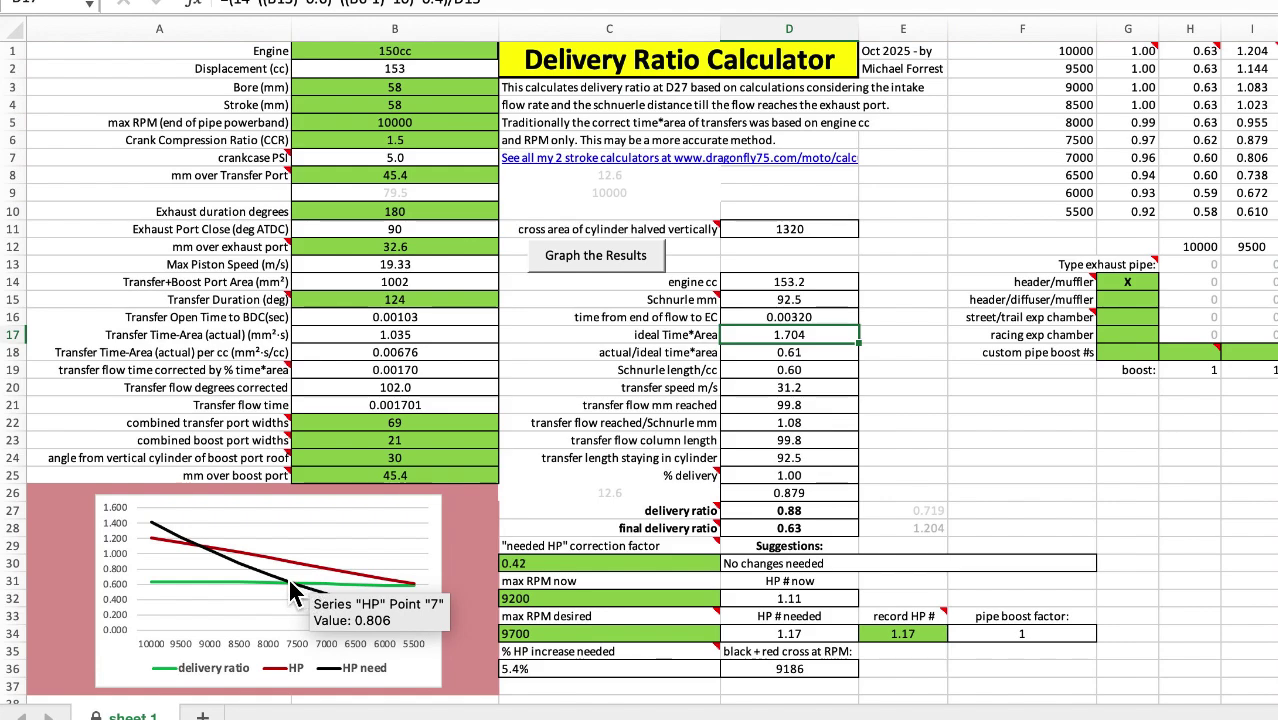
pyautogui.moveTo(259, 570)
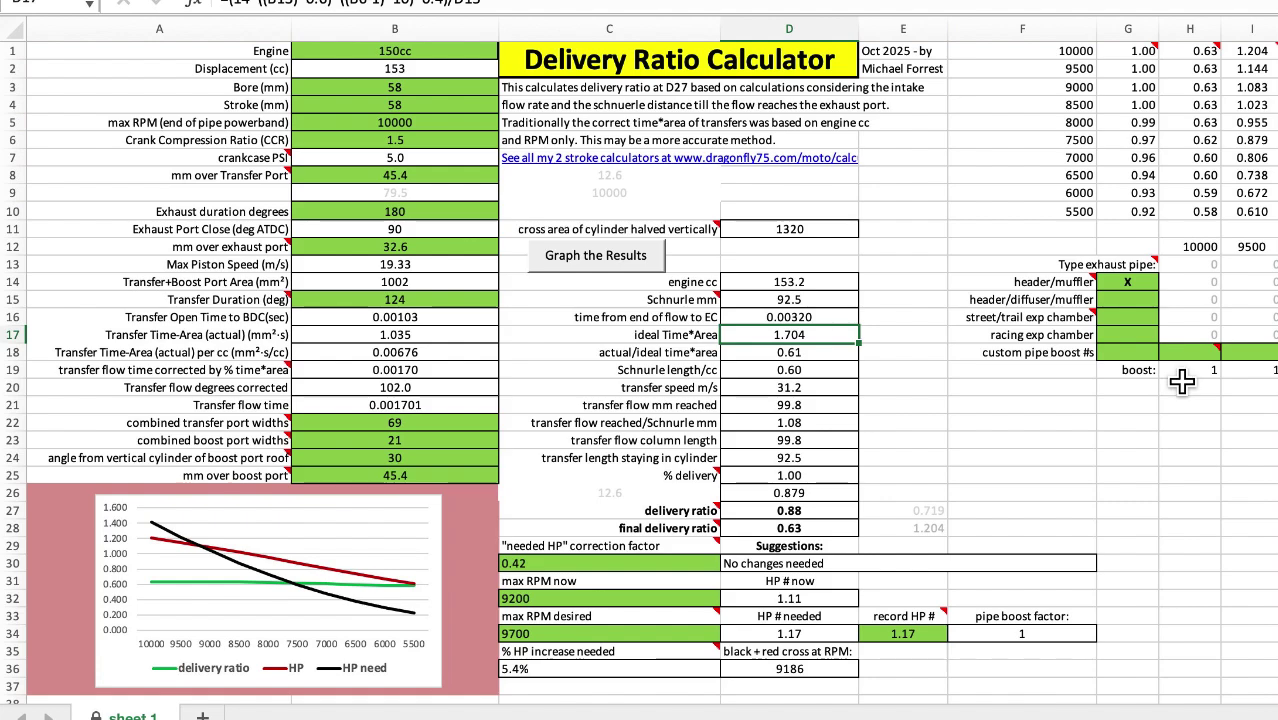
pyautogui.moveTo(1072, 285)
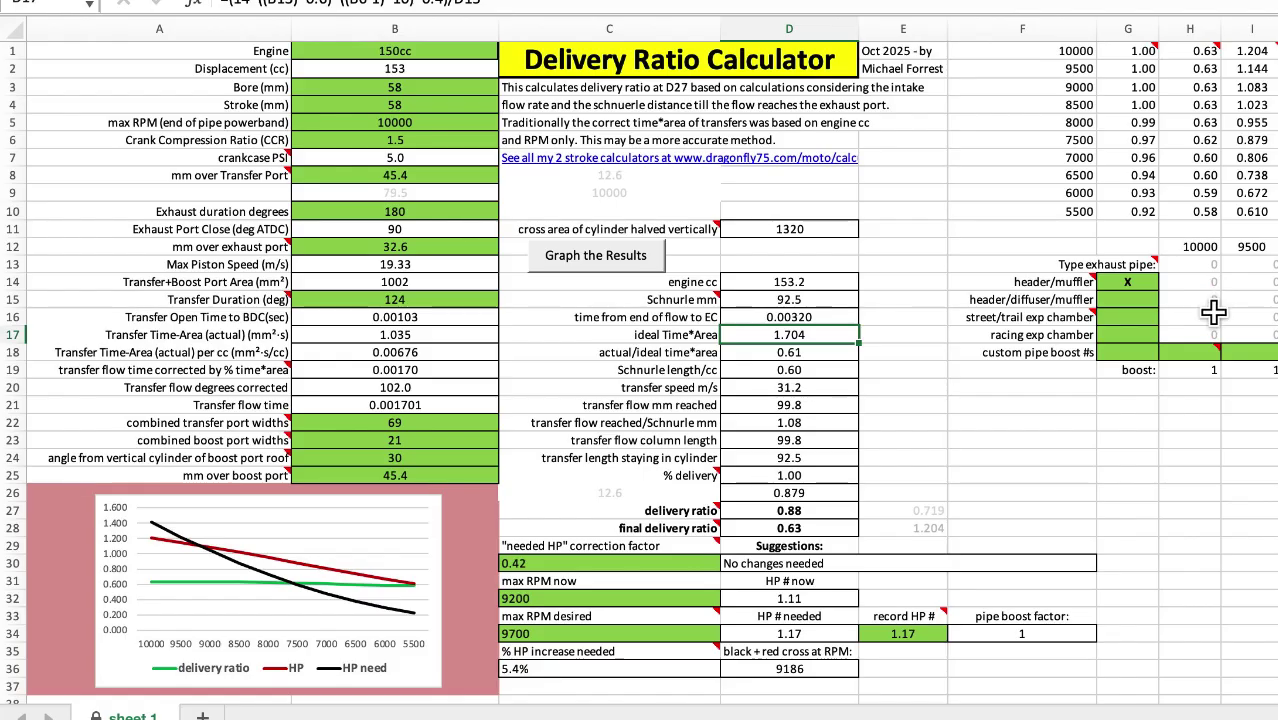
pyautogui.moveTo(1190, 352)
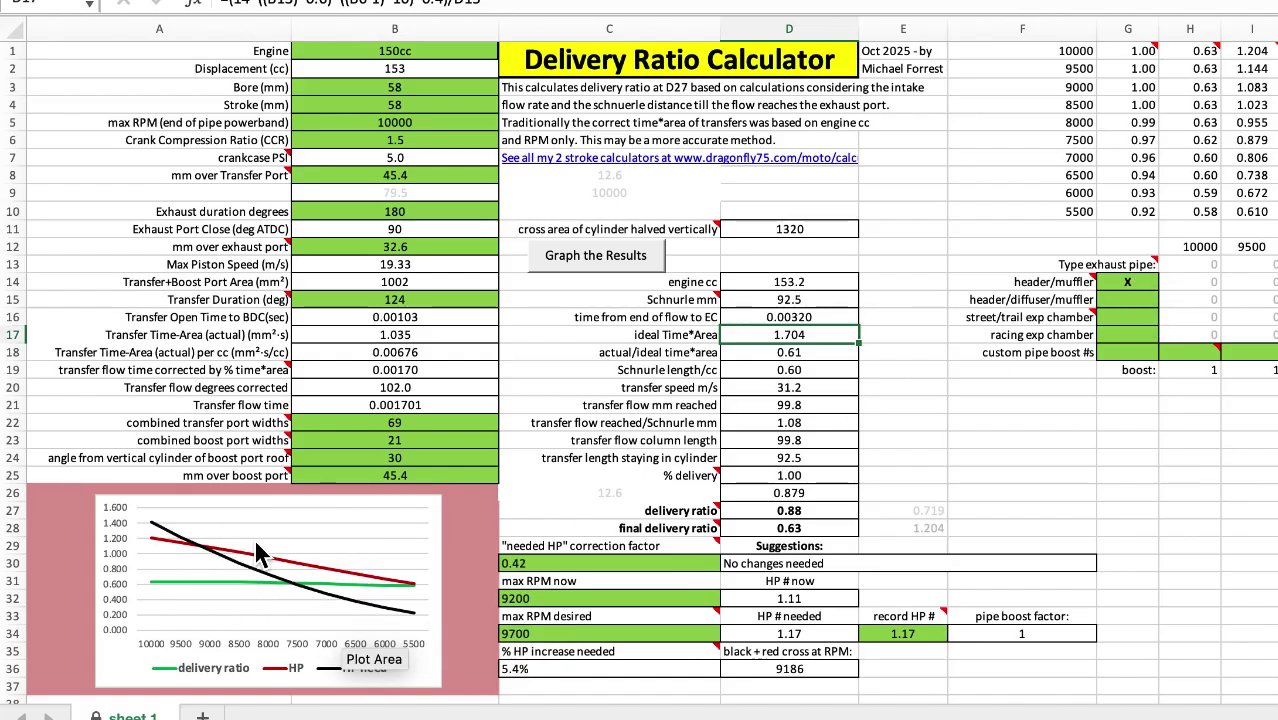
pyautogui.click(1128, 282)
pyautogui.press('Delete')
pyautogui.doubleClick(1128, 317)
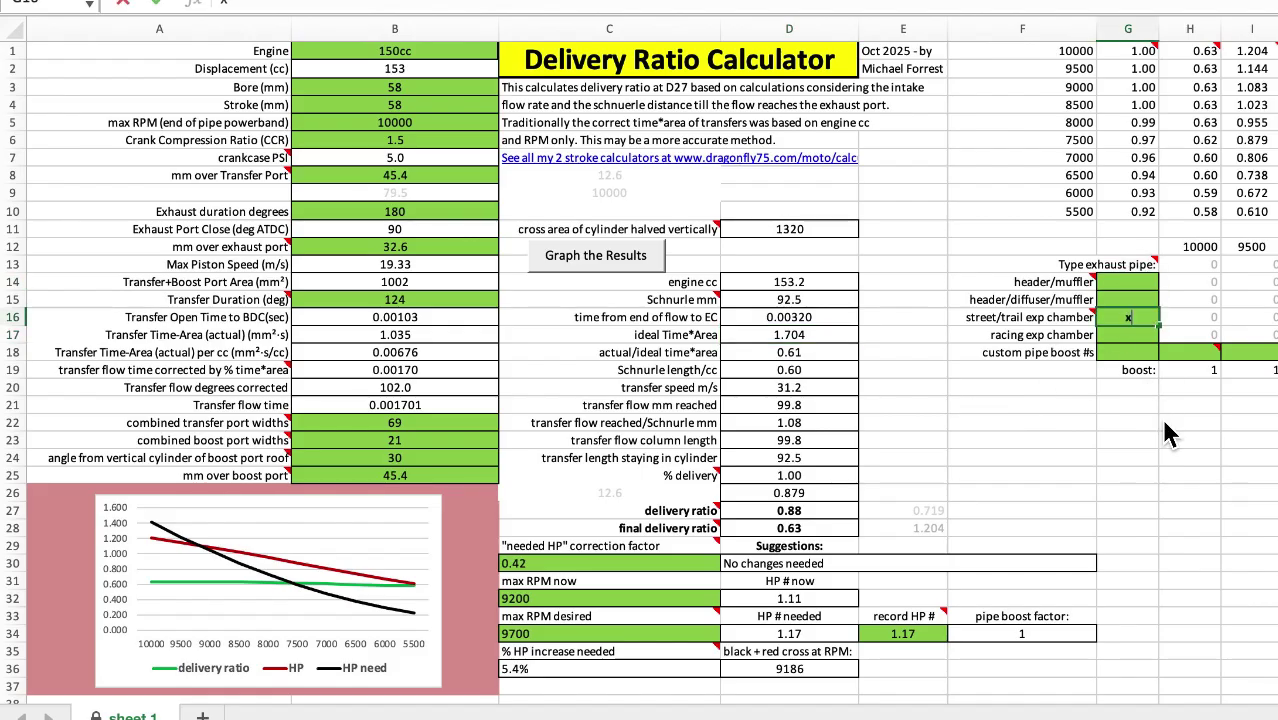
# - Commit the x in G16, lifting boost to 1.02 and the HP crossover to 9651 RPM
pyautogui.press('Return')
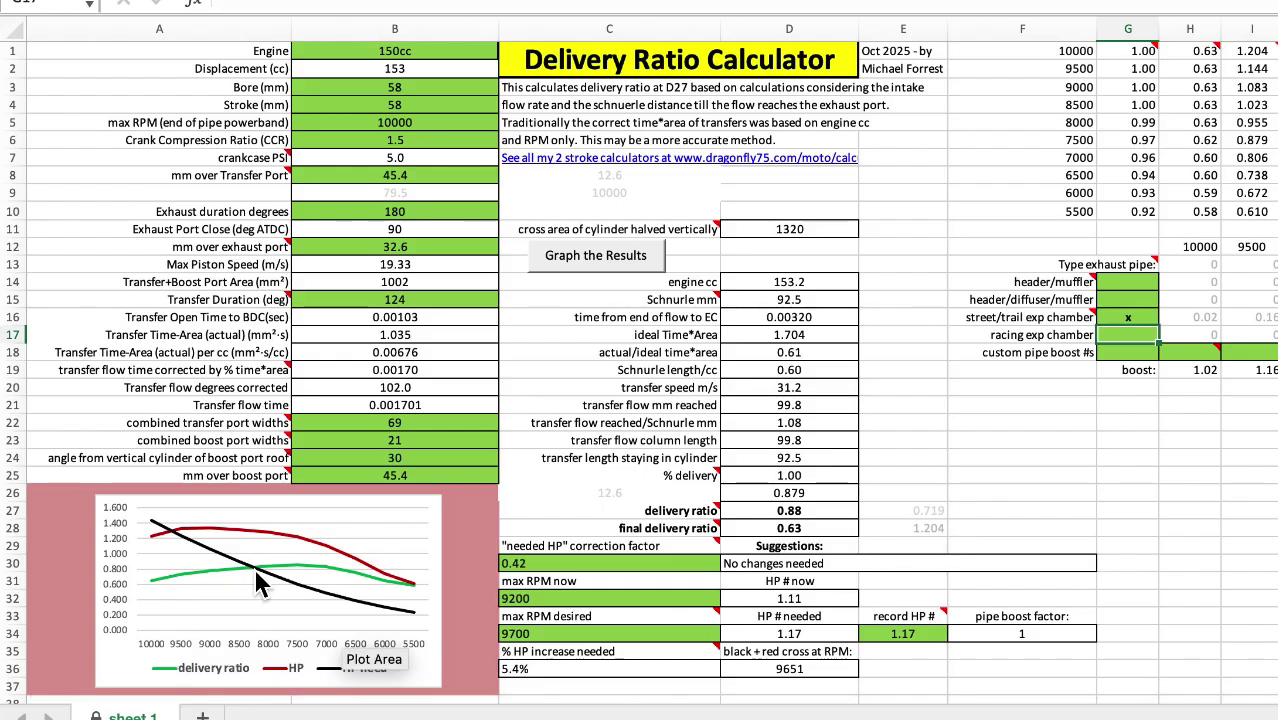
pyautogui.moveTo(300, 588)
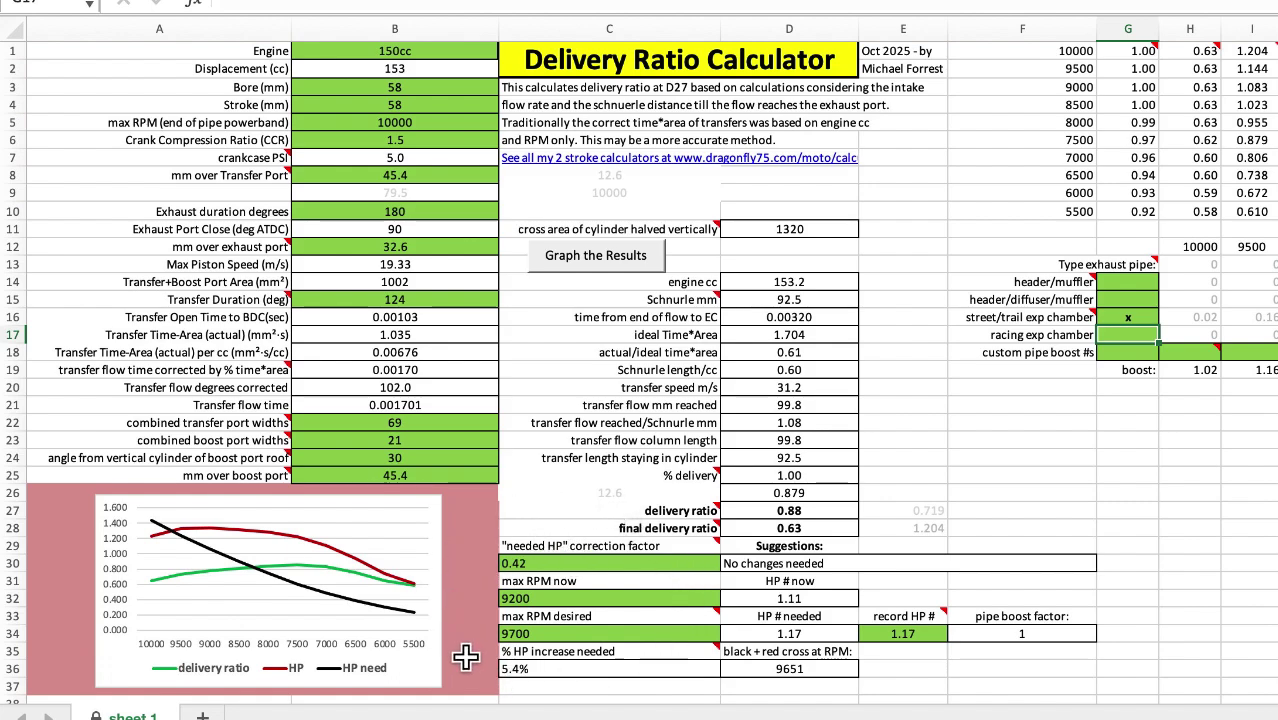
# - Undo back to header/muffler, returning boost to 1 and the HP crossover to 9186 RPM
pyautogui.press('super+z')
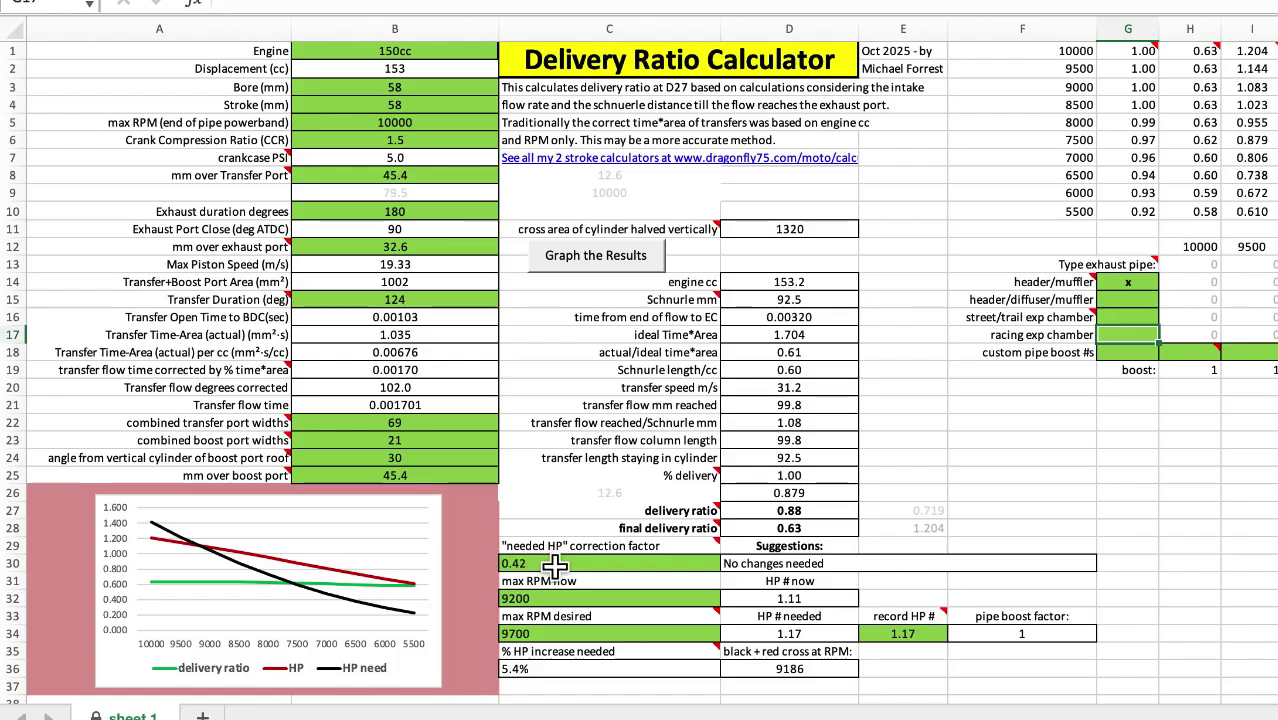
pyautogui.moveTo(341, 622)
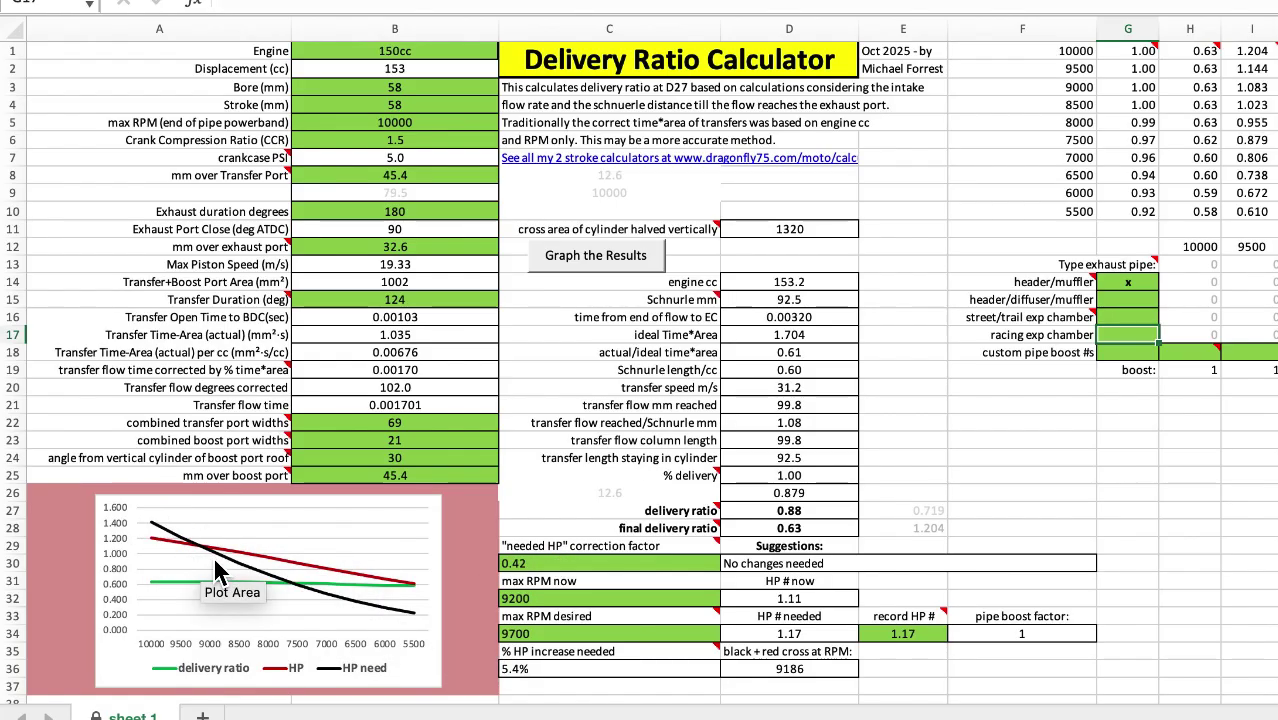
pyautogui.moveTo(257, 565)
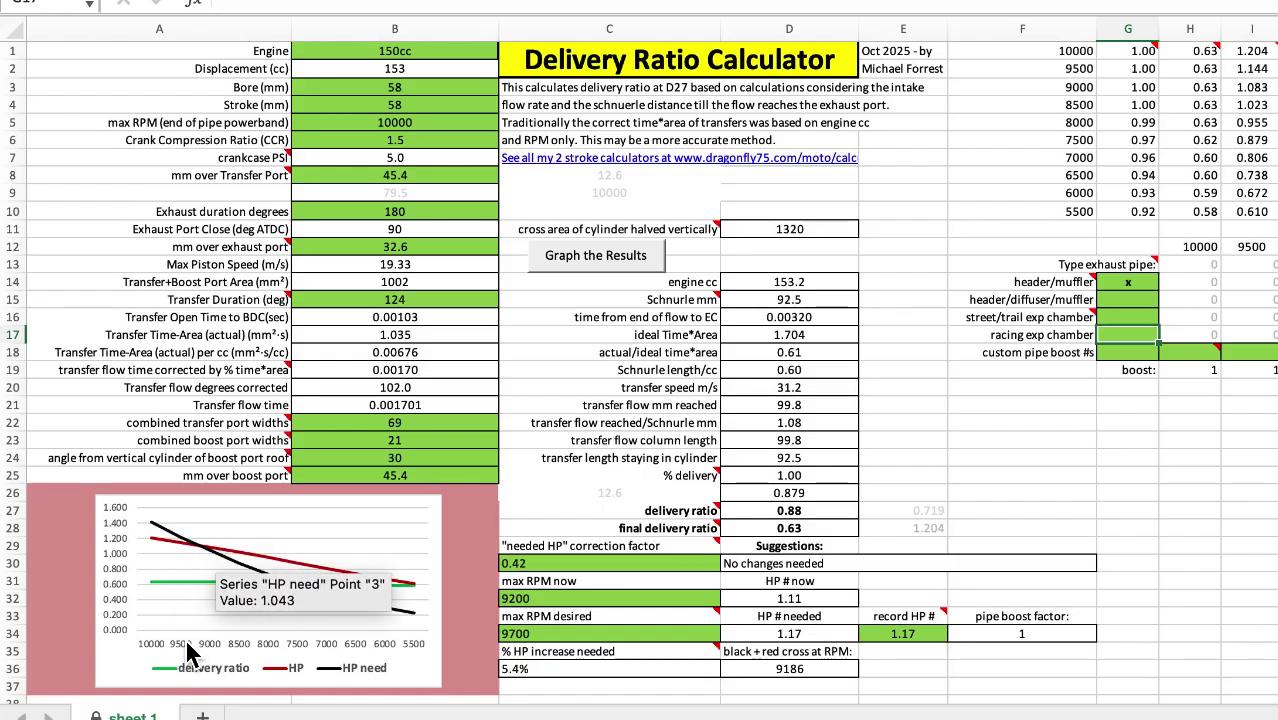
pyautogui.click(578, 566)
pyautogui.moveTo(691, 647)
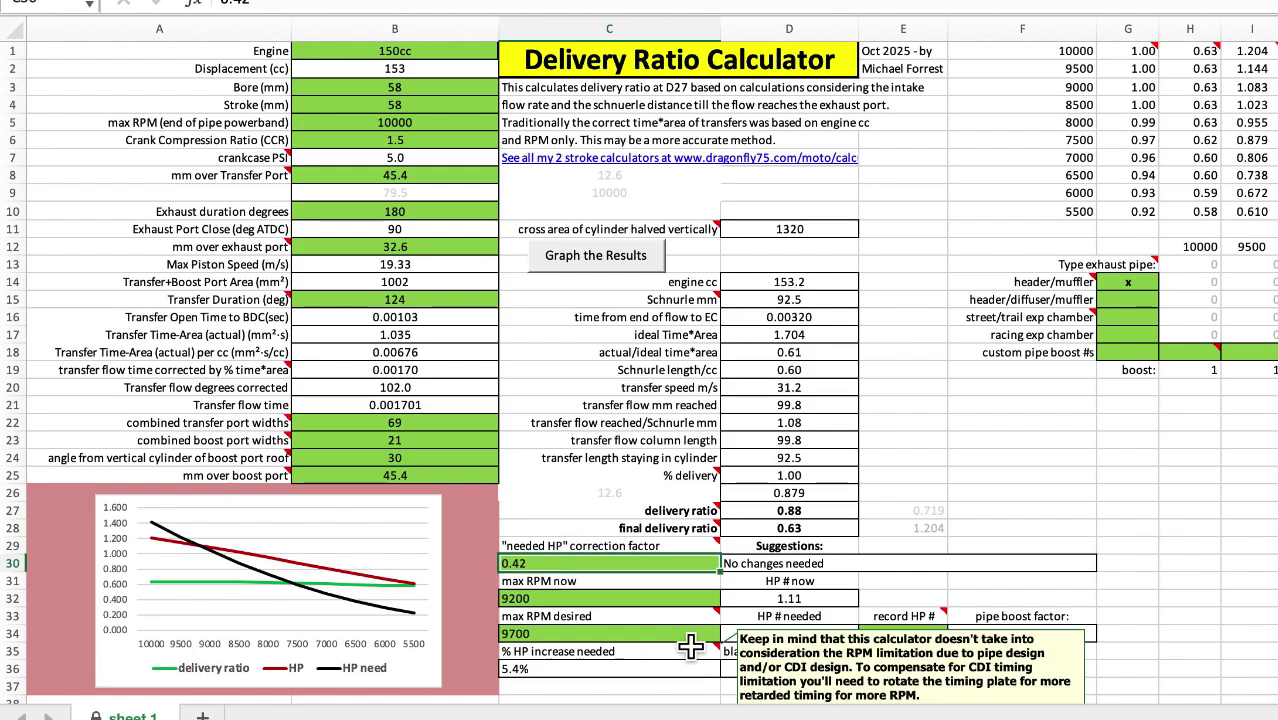
pyautogui.write('.')
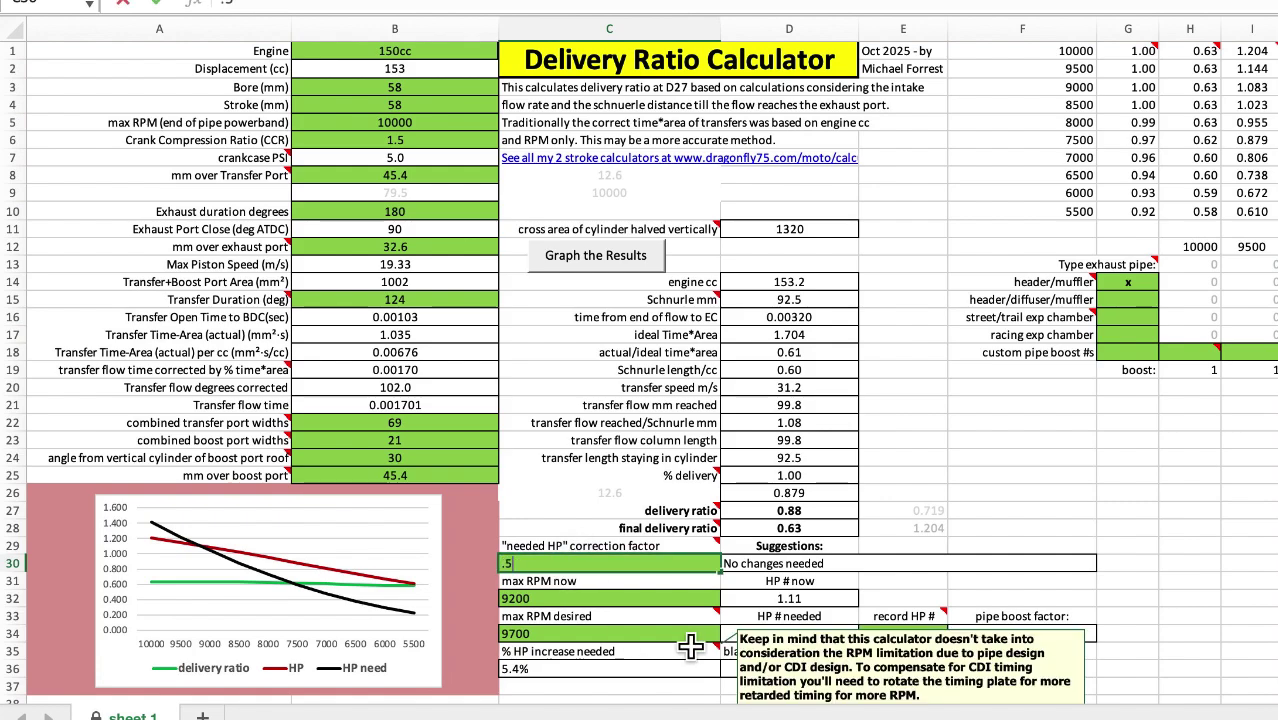
pyautogui.write('5')
pyautogui.press('Return')
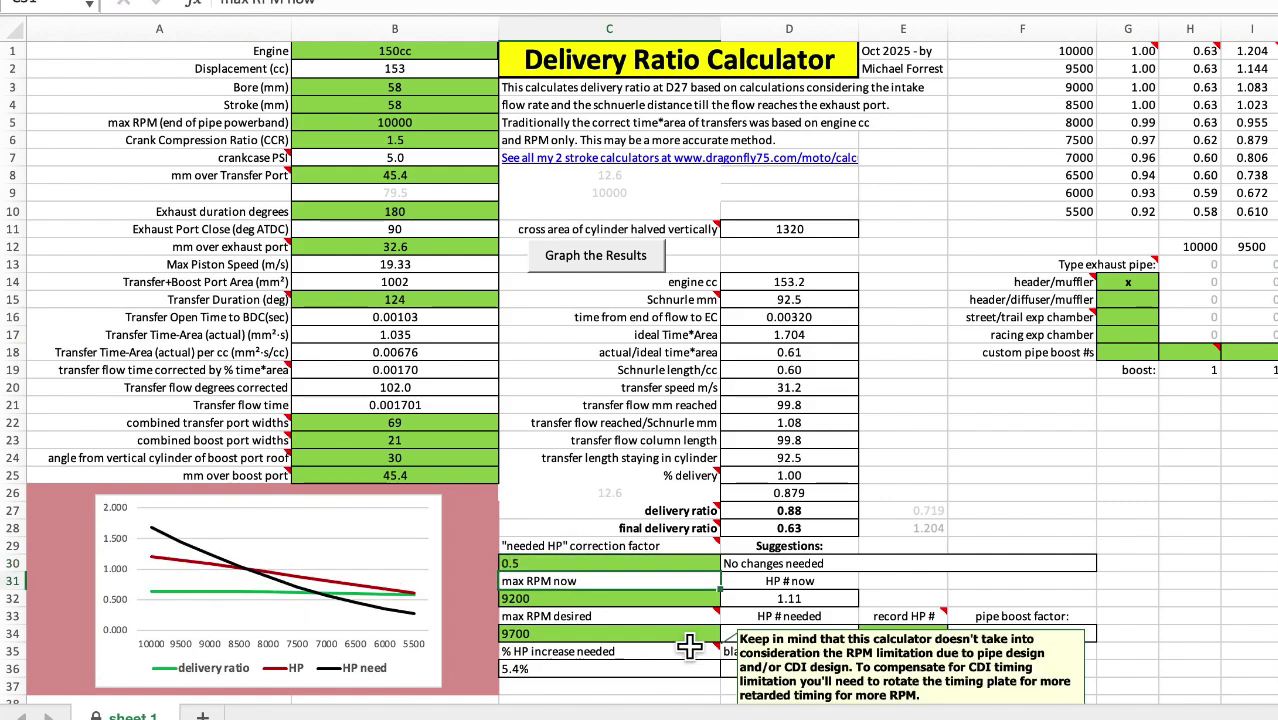
pyautogui.moveTo(197, 580)
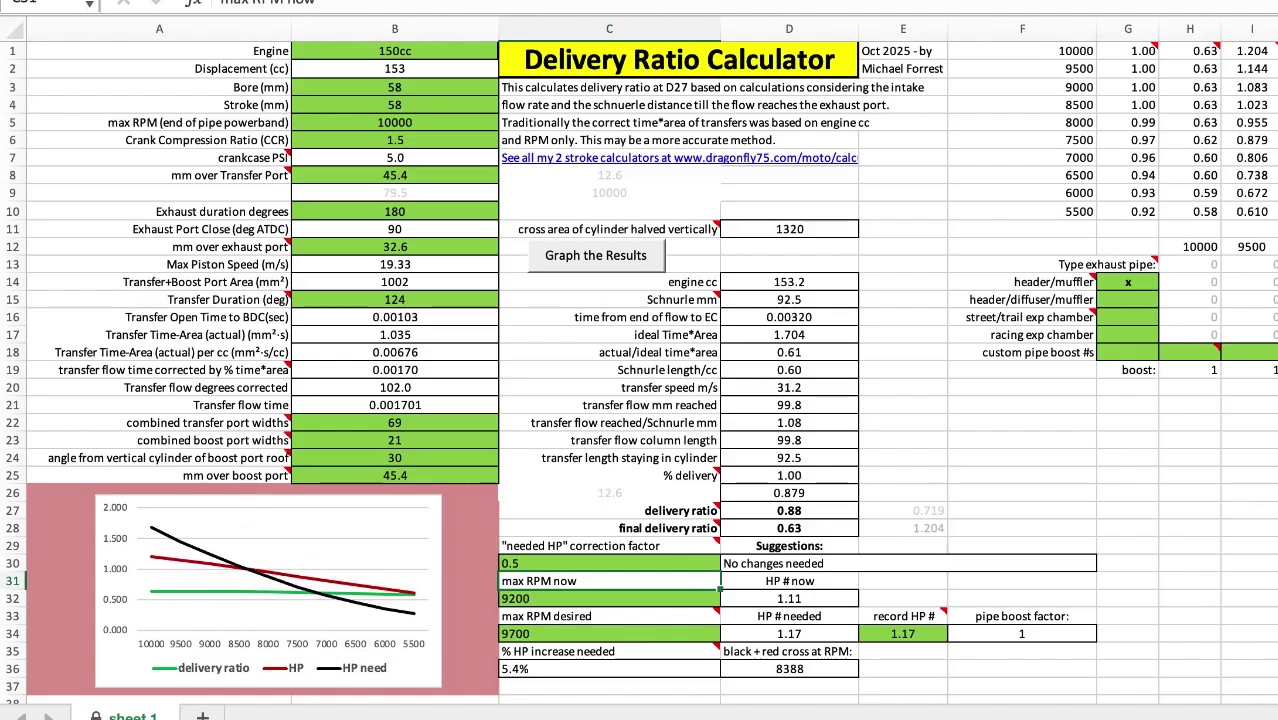
pyautogui.hotkey('ctrl', 'z')
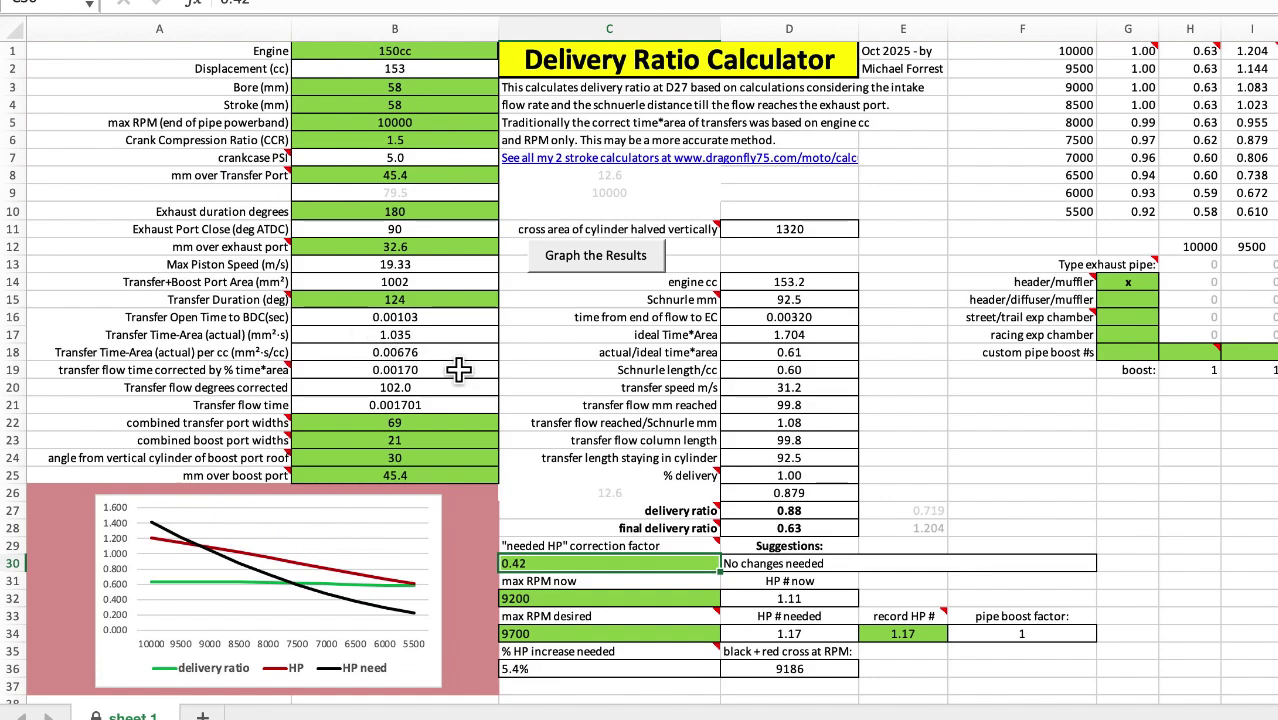
pyautogui.moveTo(636, 608)
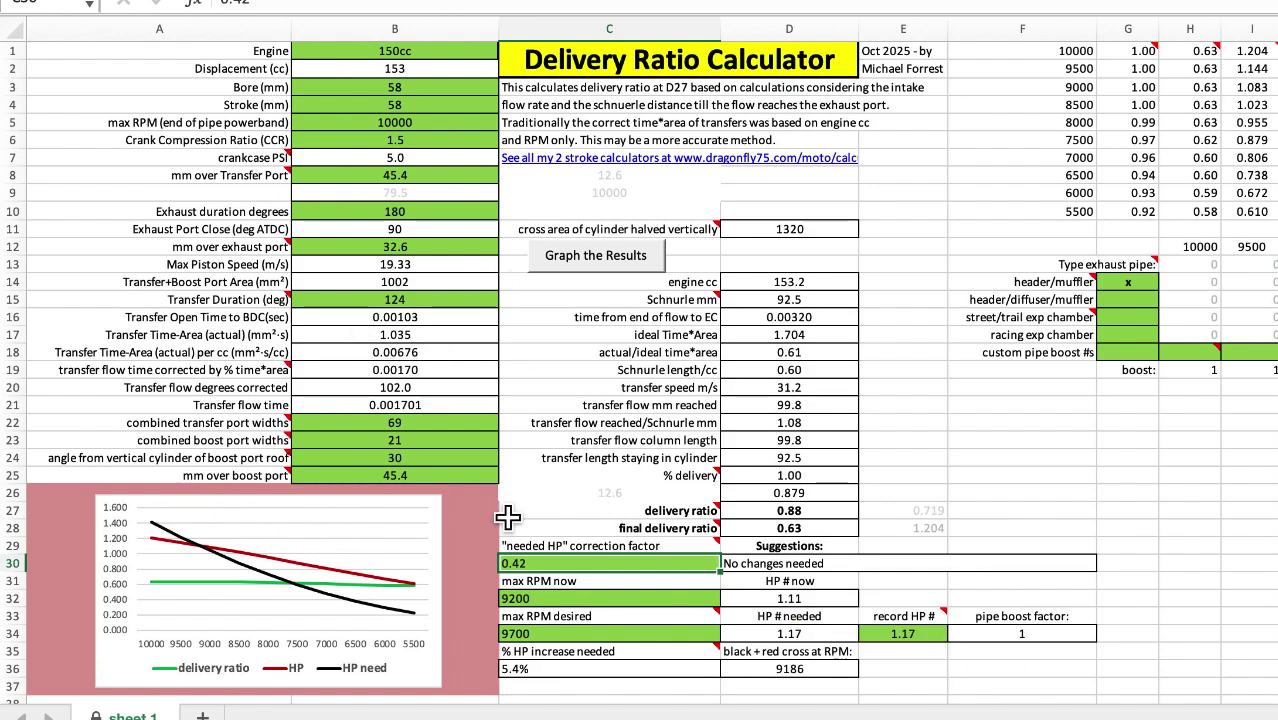
pyautogui.moveTo(659, 514)
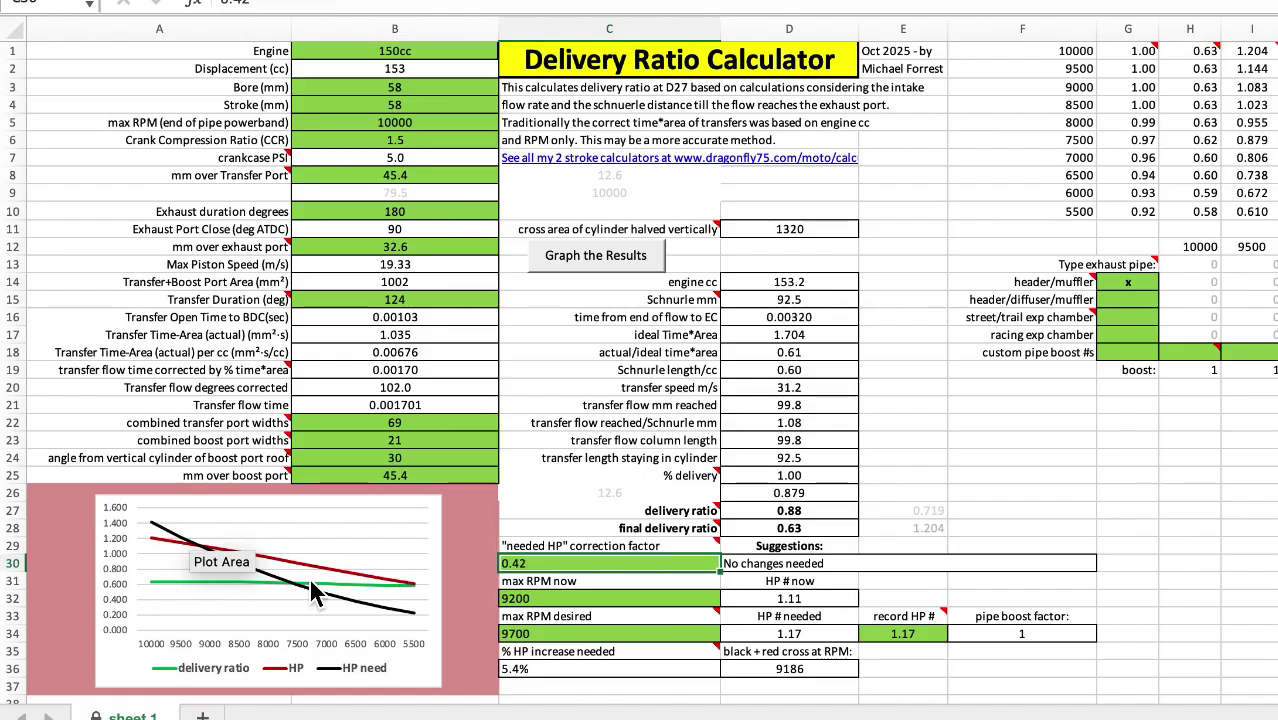
pyautogui.moveTo(378, 600)
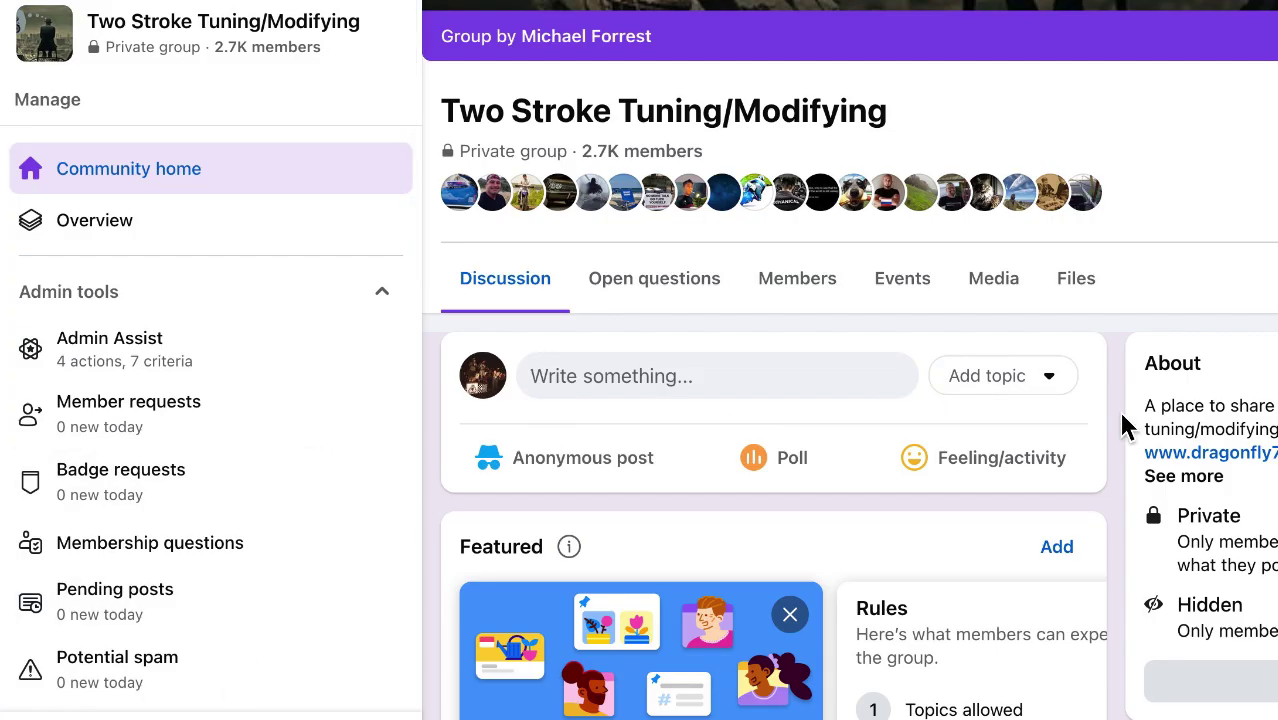
# - Scroll the group feed past the Delivery Ratio and AFR Change Calculator posts to the 88cc RC engine post
pyautogui.scroll(-1, 1121, 430)
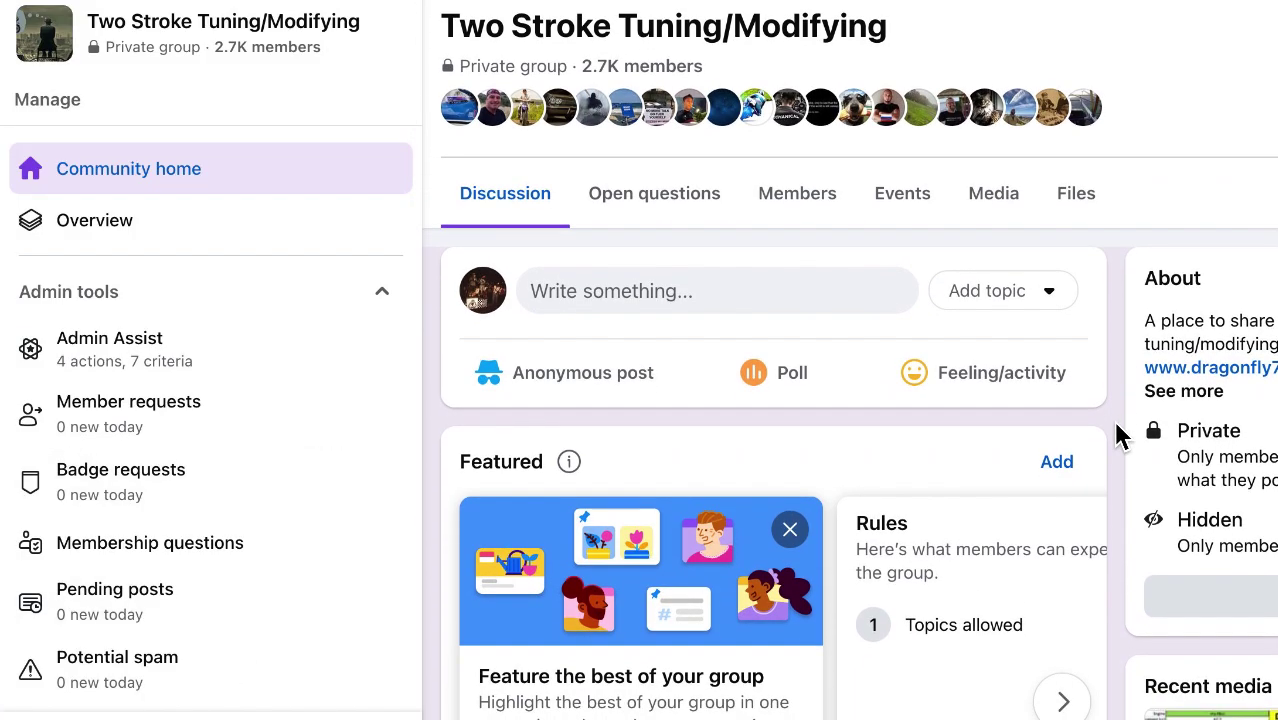
pyautogui.scroll(-1, 1121, 435)
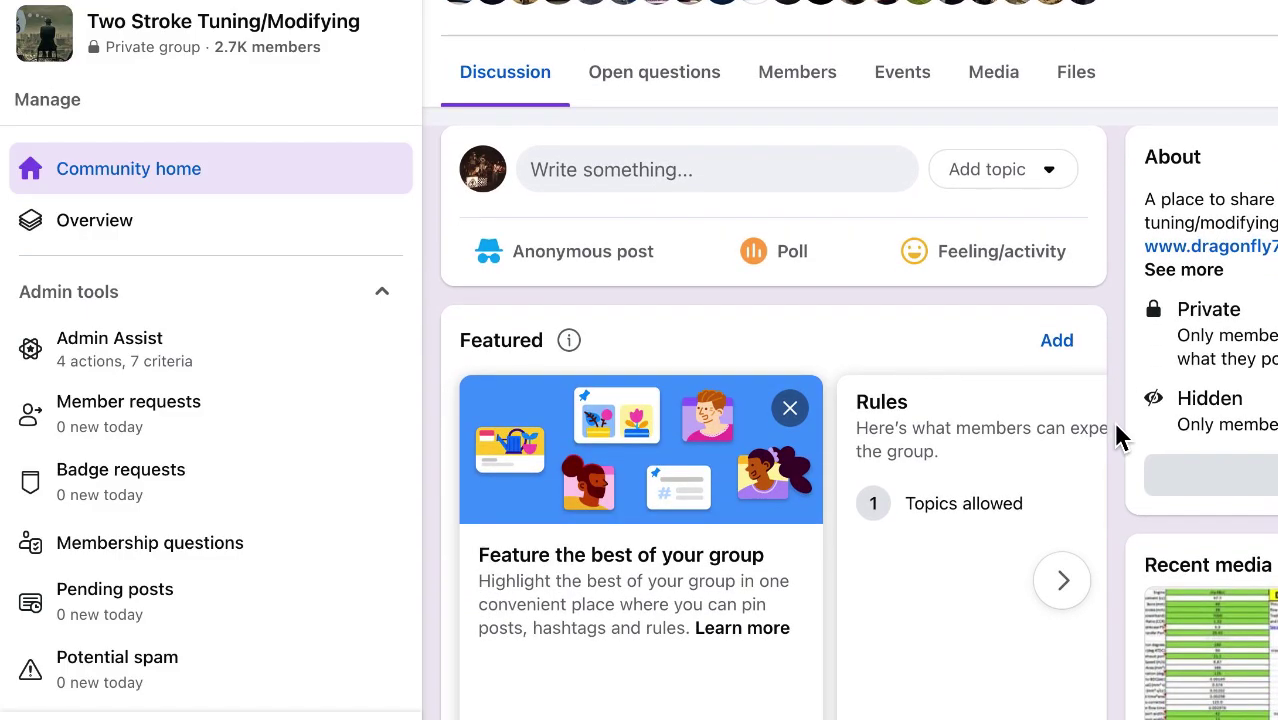
pyautogui.scroll(-7, 1121, 437)
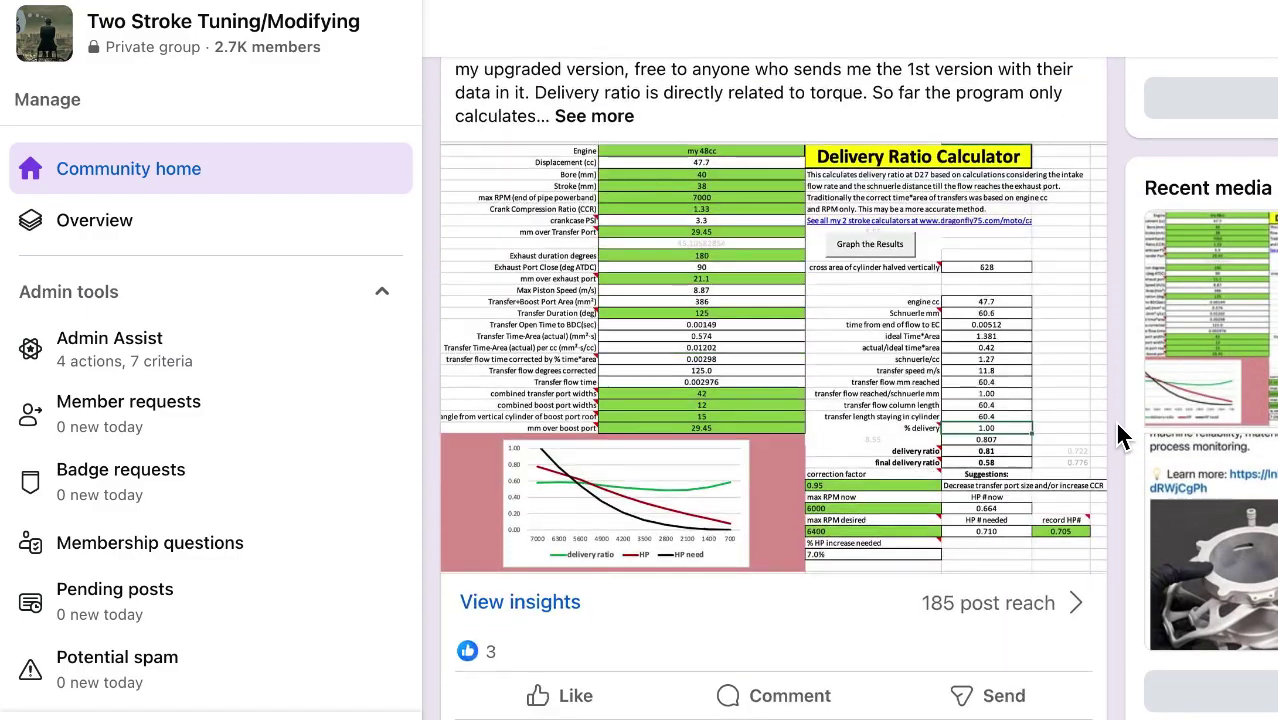
pyautogui.scroll(-3, 1121, 437)
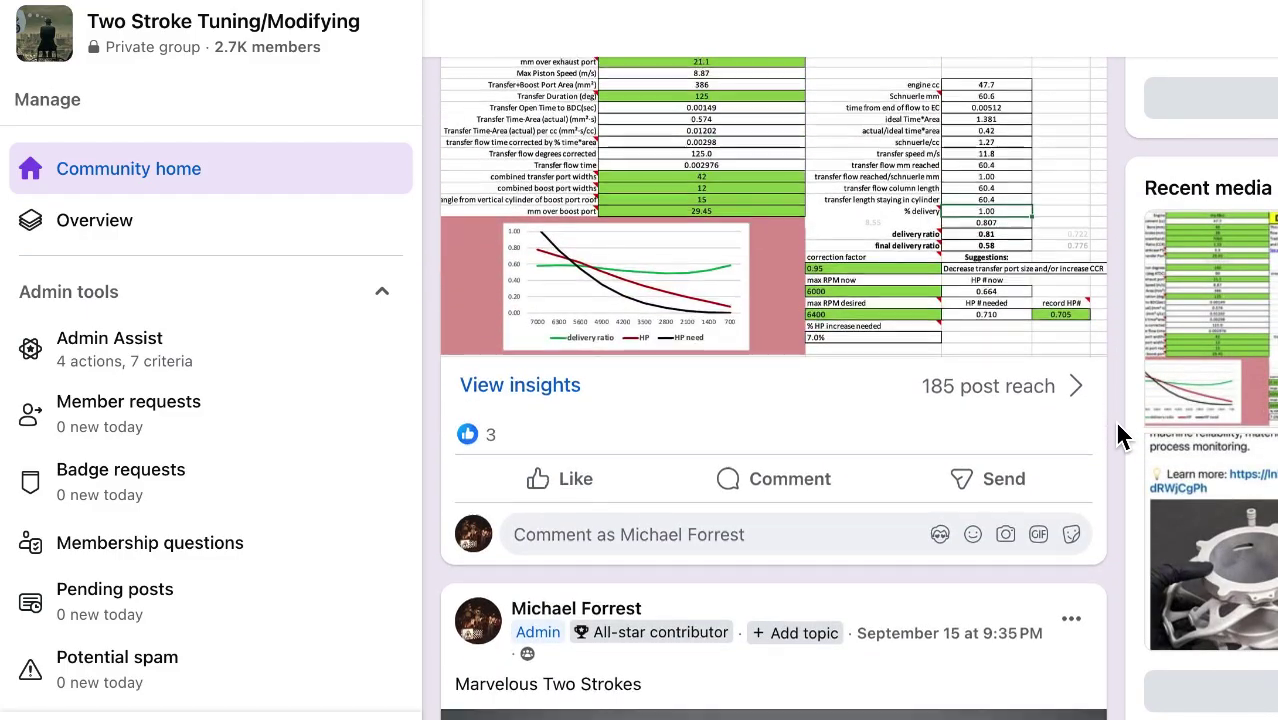
pyautogui.scroll(-4, 1121, 437)
pyautogui.scroll(-5, 1121, 437)
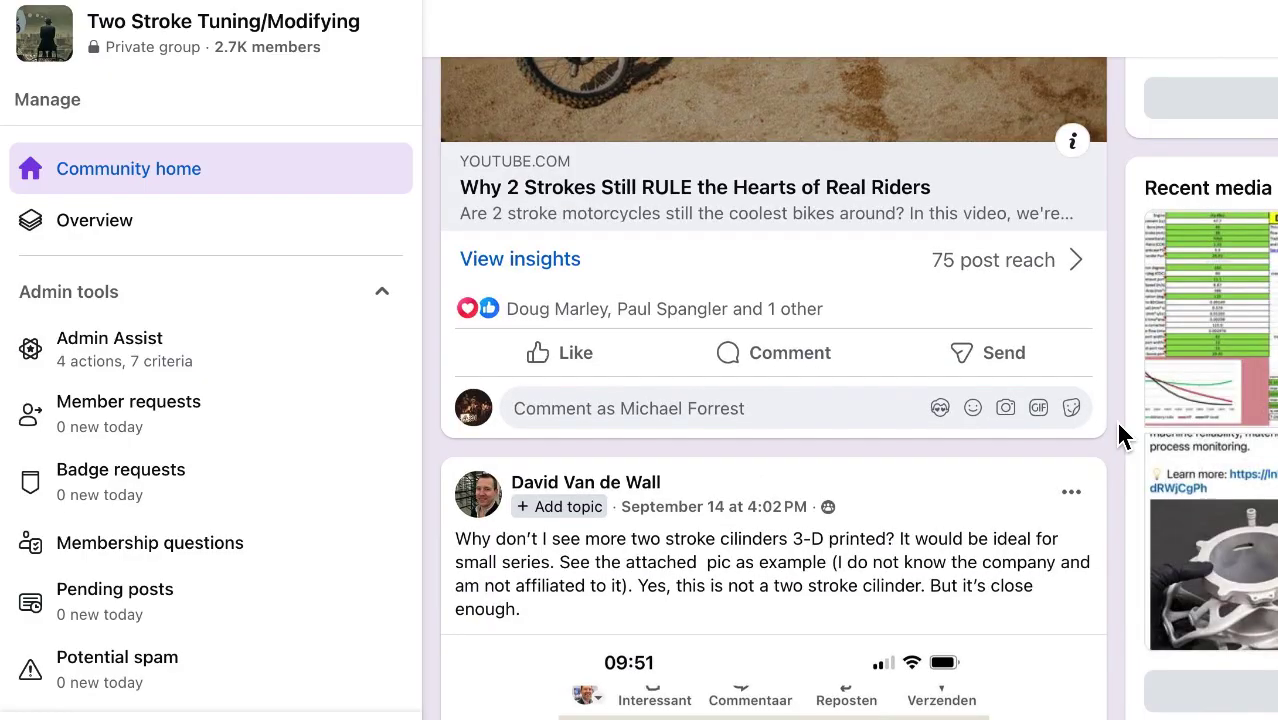
pyautogui.scroll(-9, 1121, 437)
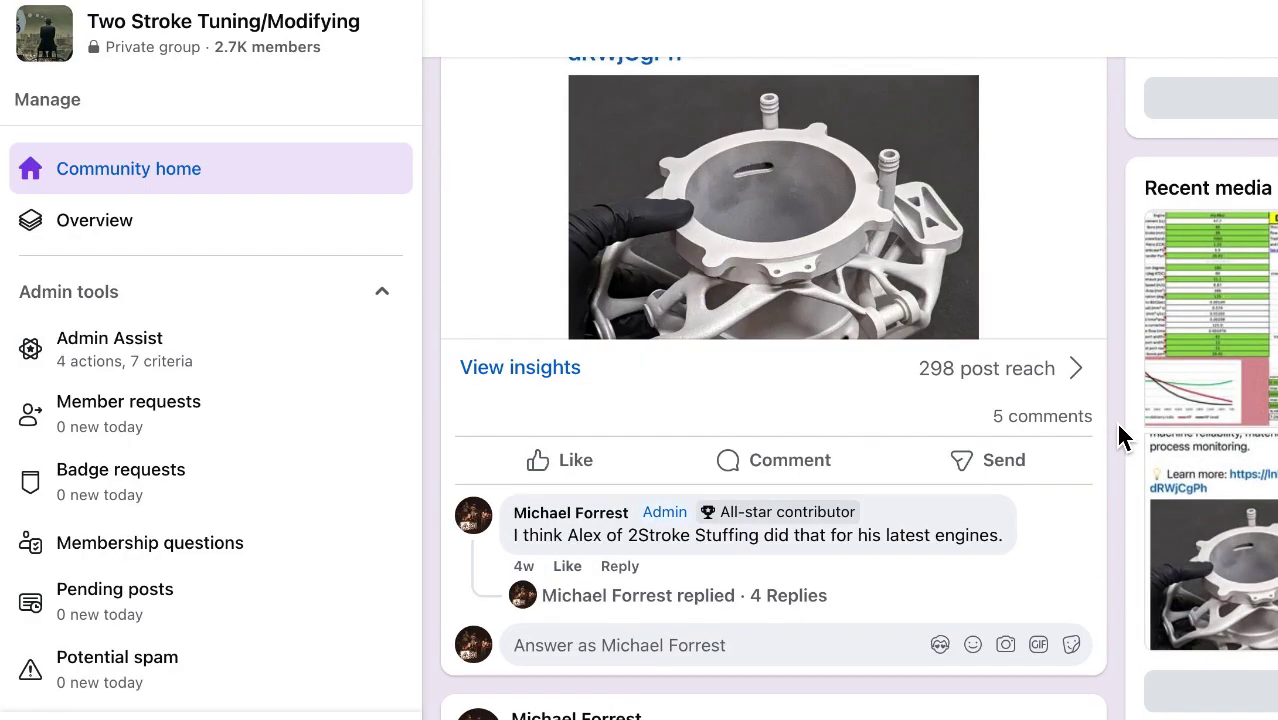
pyautogui.scroll(-9, 1121, 437)
pyautogui.scroll(-4, 1121, 437)
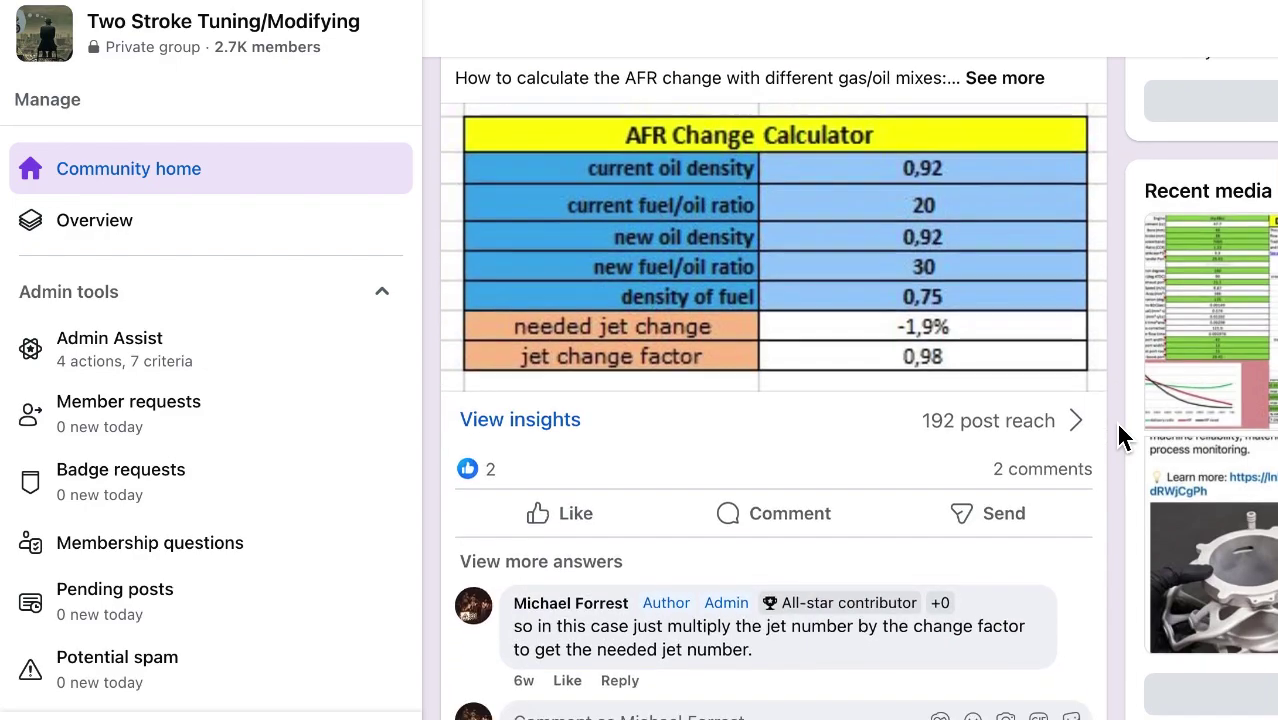
pyautogui.scroll(-5, 1121, 437)
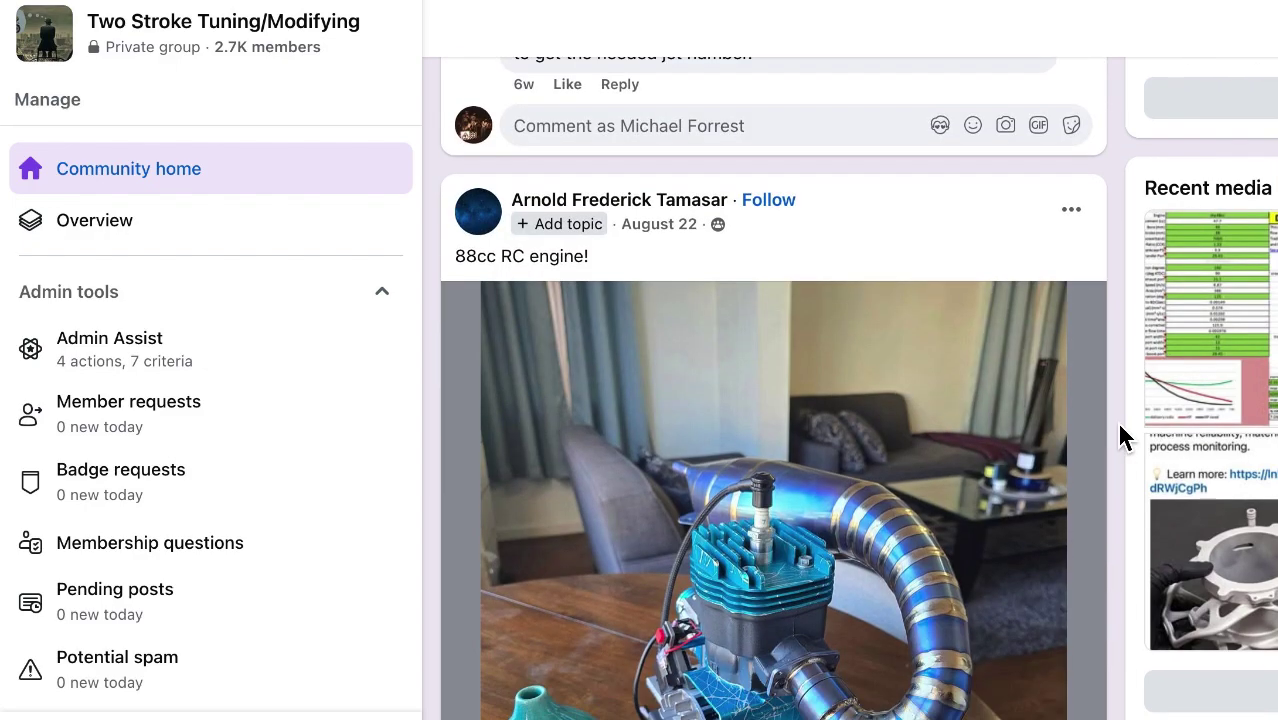